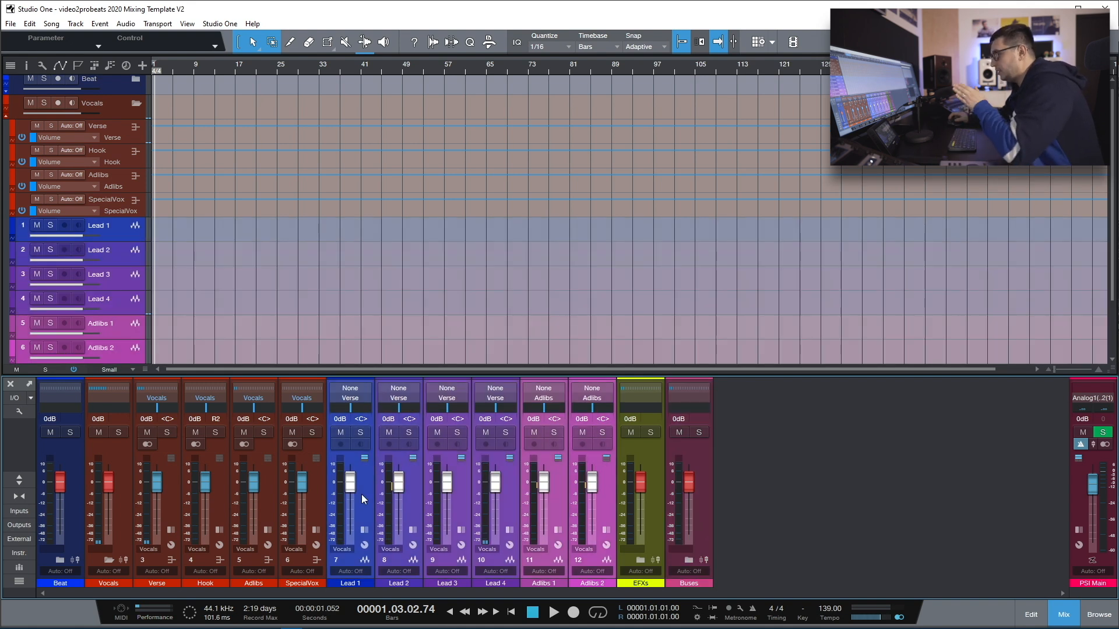
- Expand the mixer channel strips to show their inserts and select the Adlibs 1 and Adlibs 2 channels
{"action": "left_click", "coordinate": [28, 480]}
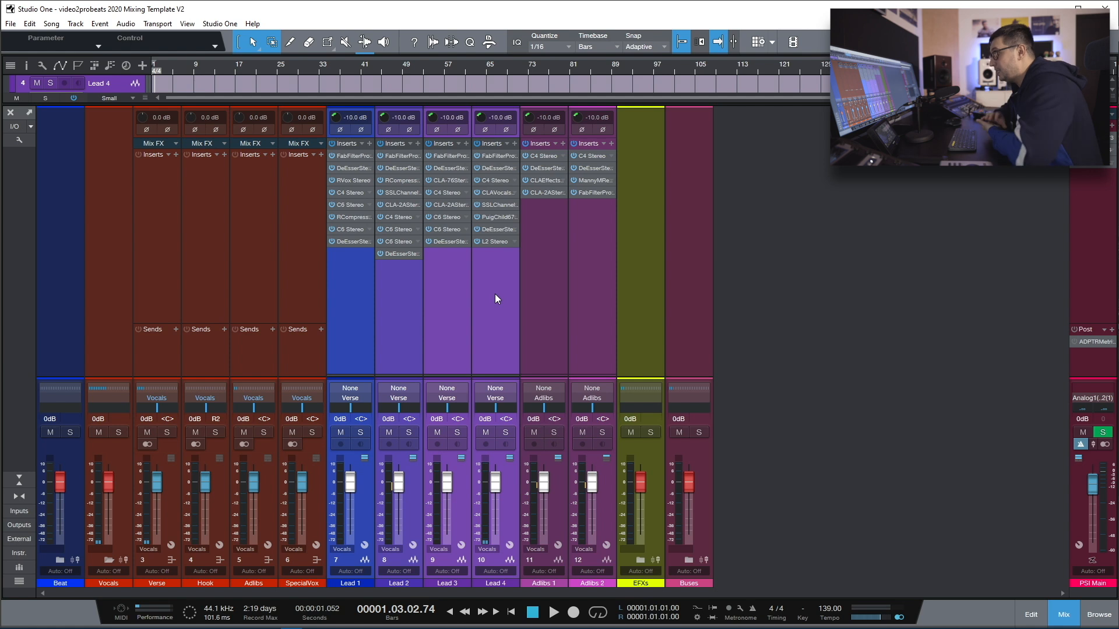
{"action": "left_click", "coordinate": [545, 279]}
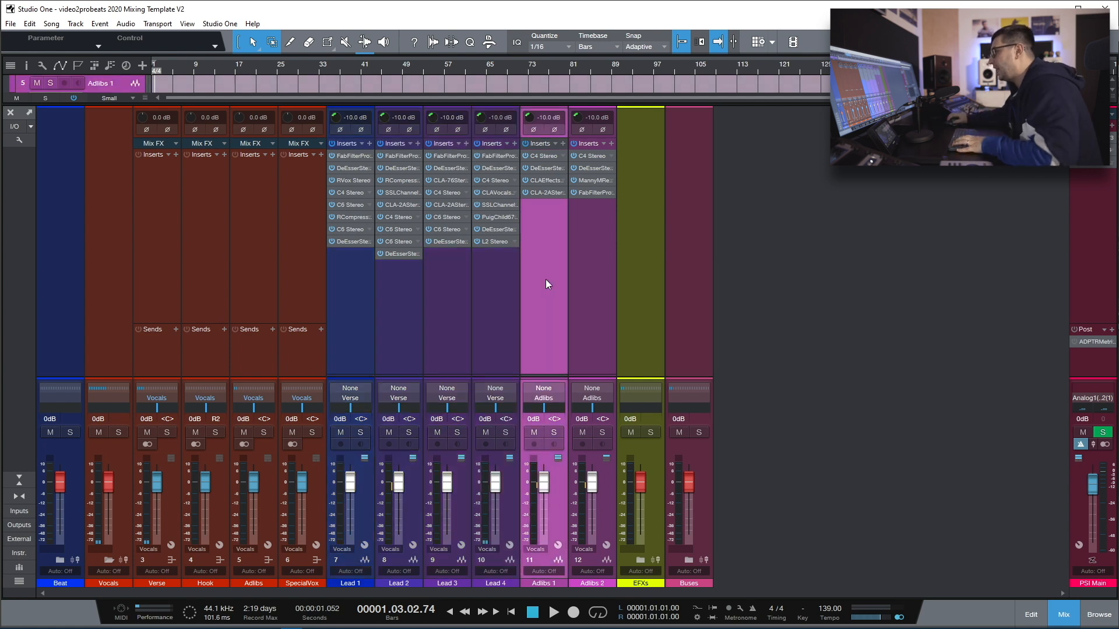
{"action": "left_click", "coordinate": [588, 278], "text": "shift"}
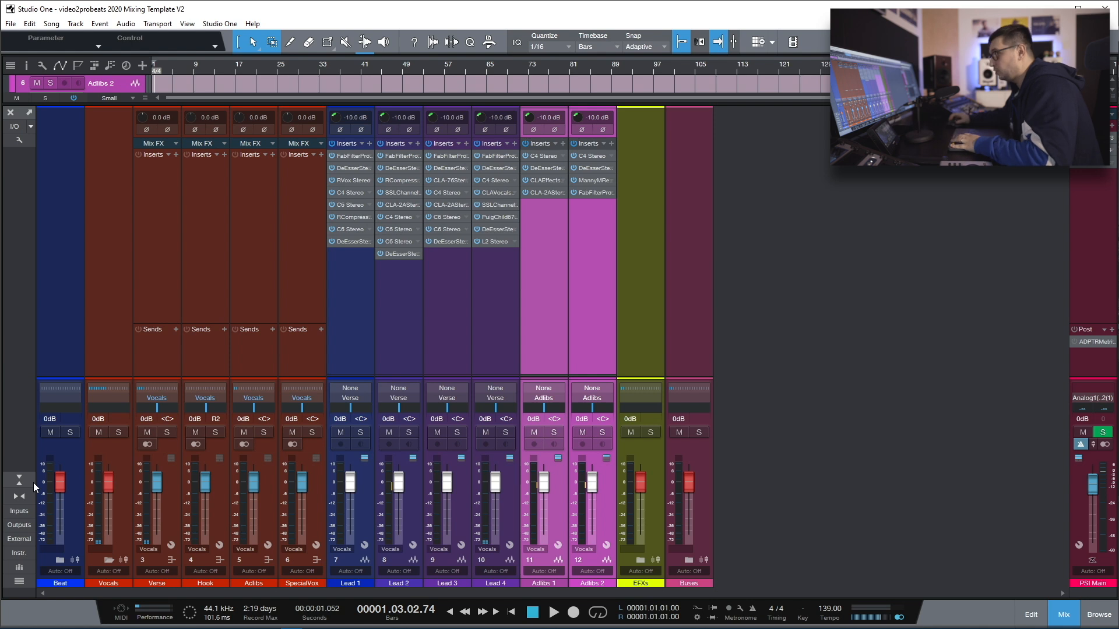
- Enlarge the mixer's sends area and bypass all sends on the Lead 1, Lead 2, Lead 3 and Lead 4 channels
{"action": "left_click_drag", "start_coordinate": [345, 377], "coordinate": [375, 257]}
{"action": "left_click", "coordinate": [333, 206]}
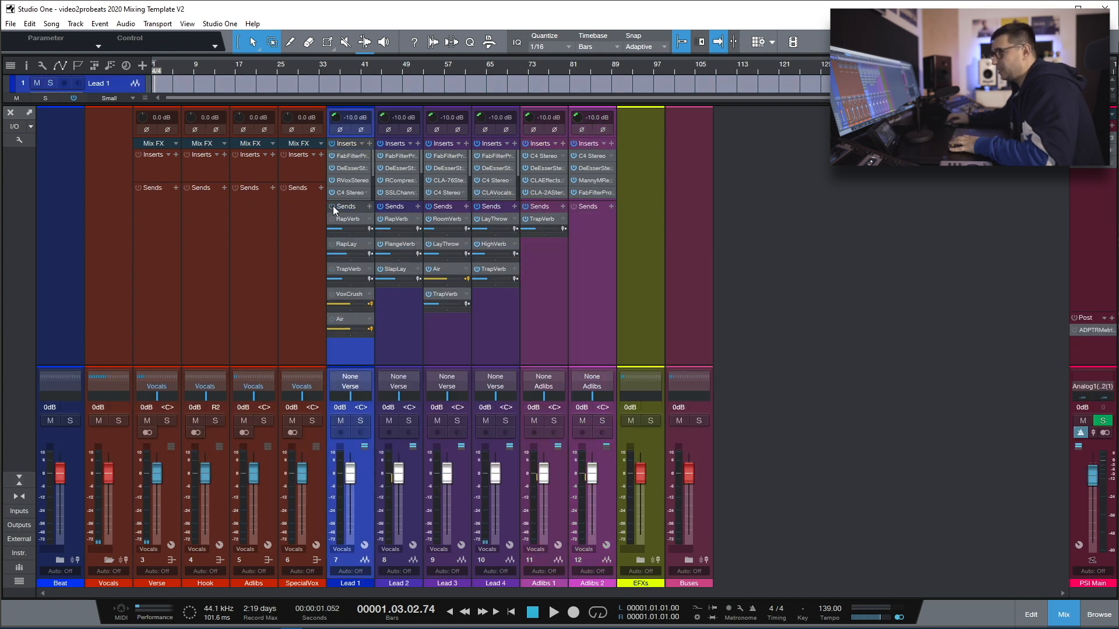
{"action": "left_click", "coordinate": [381, 207]}
{"action": "left_click", "coordinate": [428, 206]}
{"action": "left_click", "coordinate": [477, 207]}
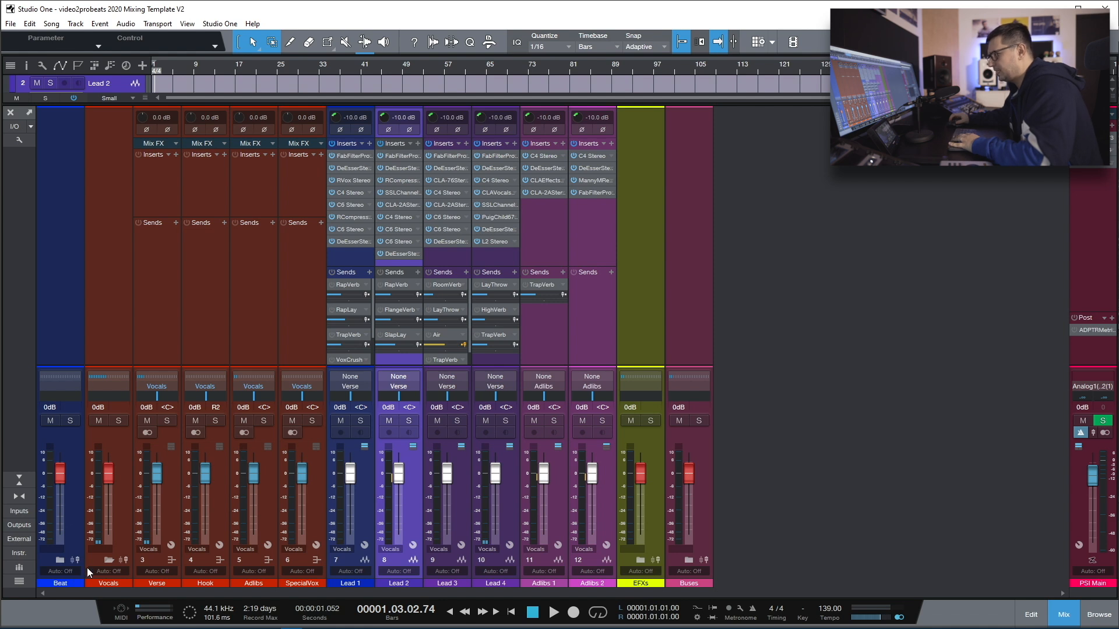
- Collapse the Vocals folder, expand the EFXs folder and select its Air and VoxCrush effect channels
{"action": "left_click", "coordinate": [108, 561]}
{"action": "left_click", "coordinate": [157, 560]}
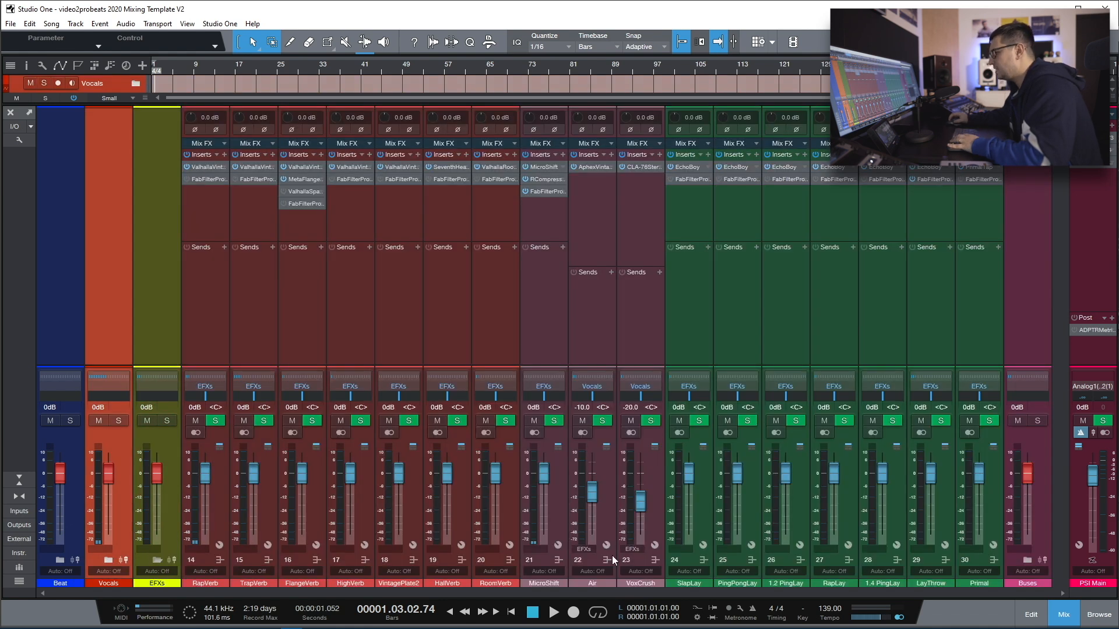
{"action": "left_click", "coordinate": [599, 204]}
{"action": "left_click", "coordinate": [640, 204]}
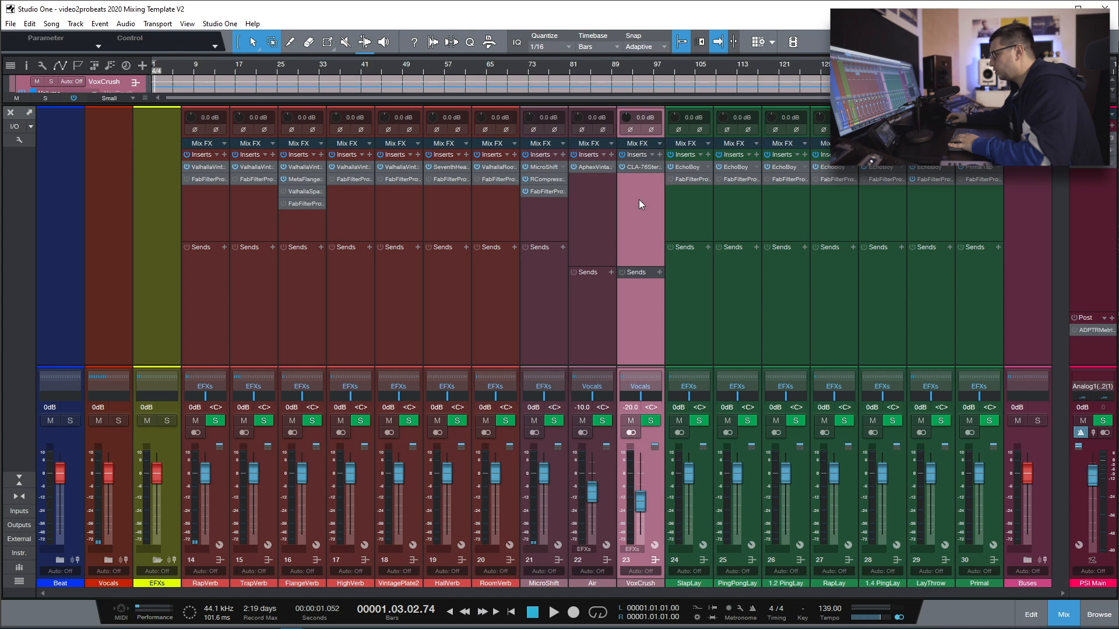
- Inspect the Aphex Vintage Exciter on the Air channel and the CLA-76 compressor on the VoxCrush channel, closing both plug-ins
{"action": "left_click", "coordinate": [599, 167]}
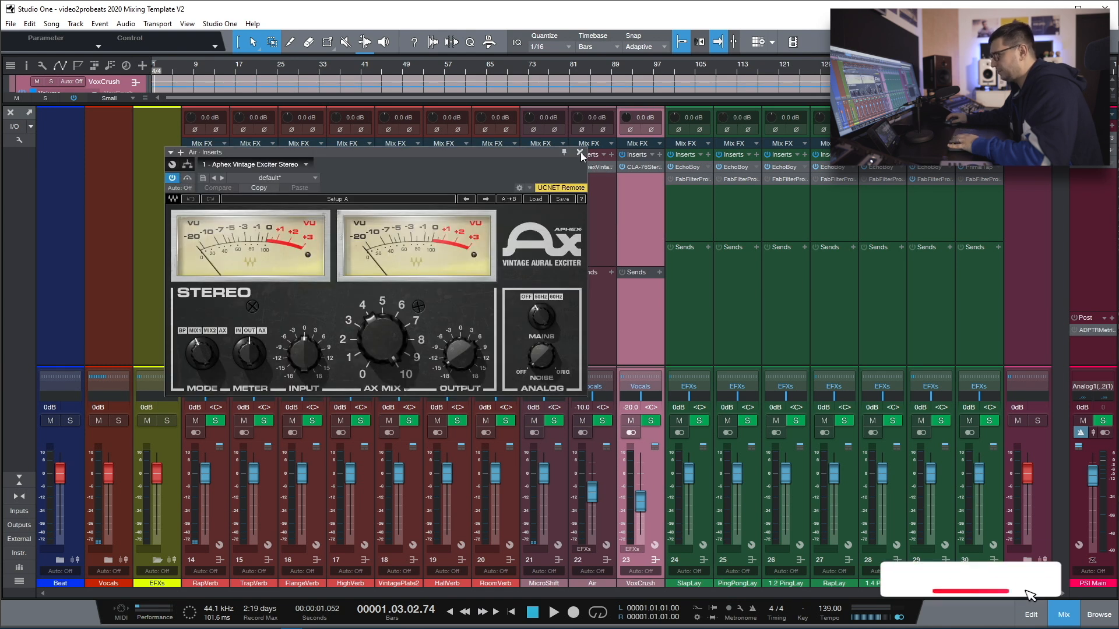
{"action": "left_click", "coordinate": [581, 152]}
{"action": "left_click", "coordinate": [641, 166]}
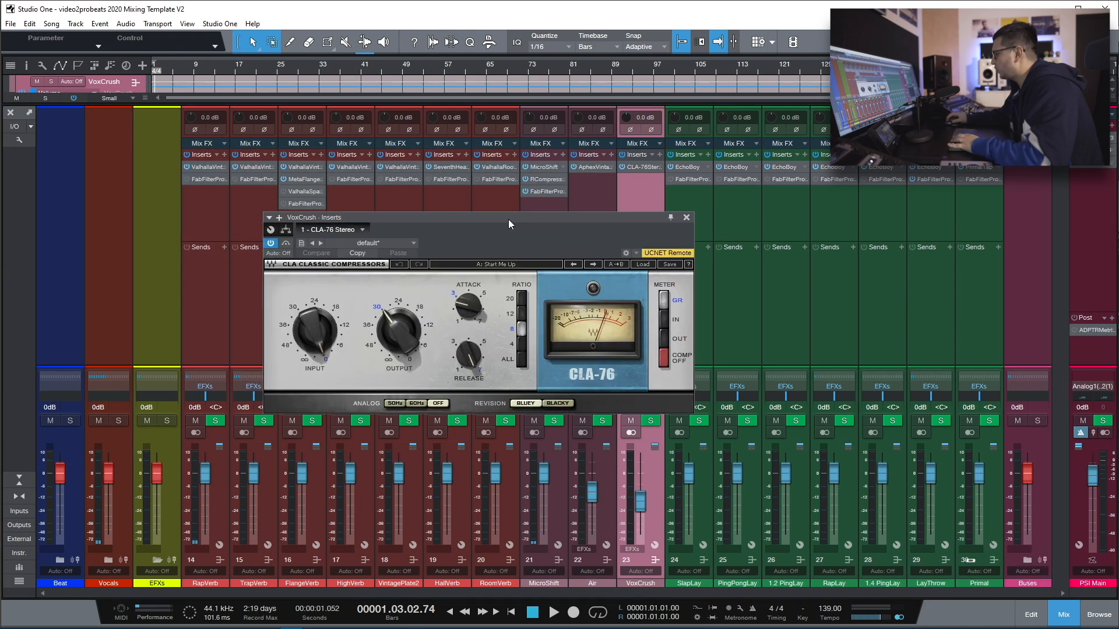
{"action": "key", "text": "4"}
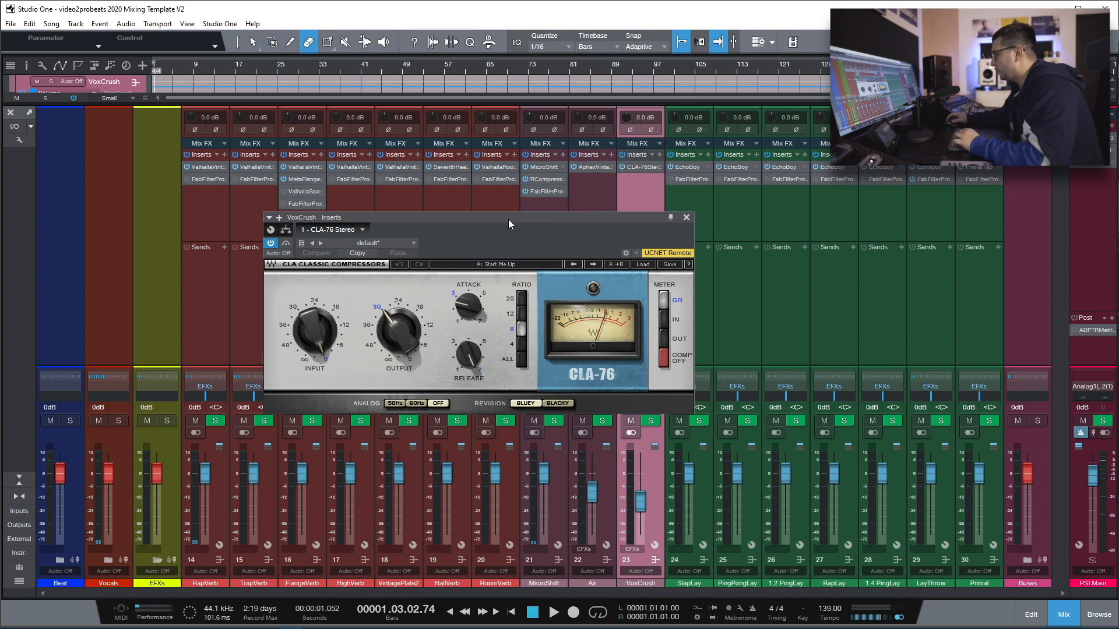
{"action": "left_click", "coordinate": [687, 218]}
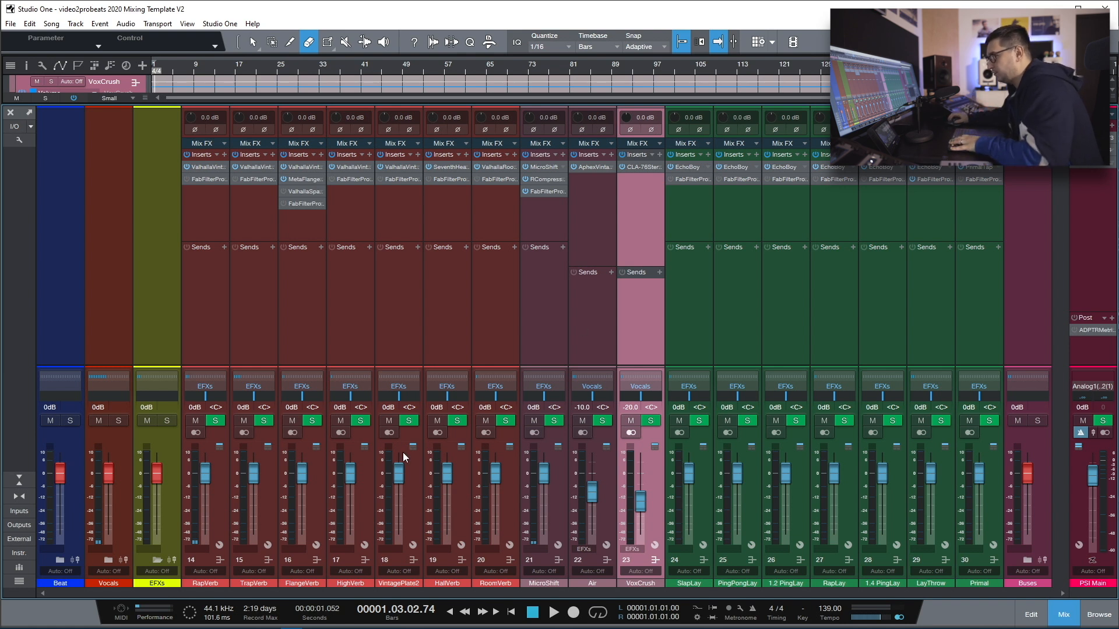
- Return to the full arrangement with the EFXs folder collapsed and the Vocals folder expanded
{"action": "left_click", "coordinate": [155, 560]}
{"action": "key", "text": "F3"}
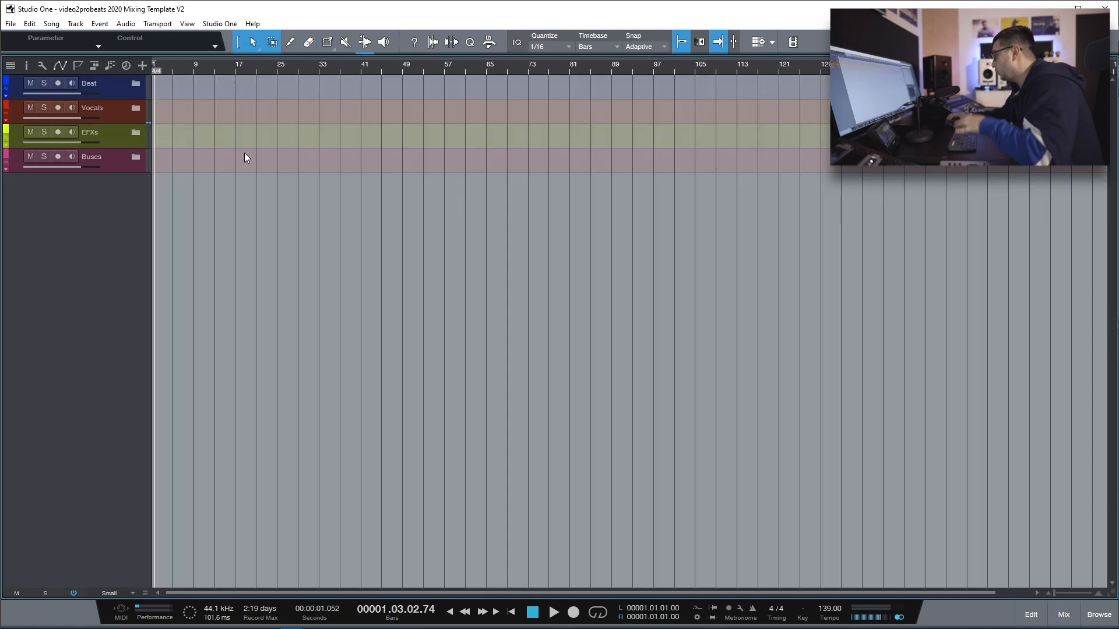
{"action": "left_click", "coordinate": [136, 108]}
- Import s.o.s beat.wav from the Sanito SOS folder onto a new track and move that track into the Beat folder
{"action": "left_click", "coordinate": [1098, 612]}
{"action": "left_click_drag", "start_coordinate": [1019, 383], "coordinate": [155, 453]}
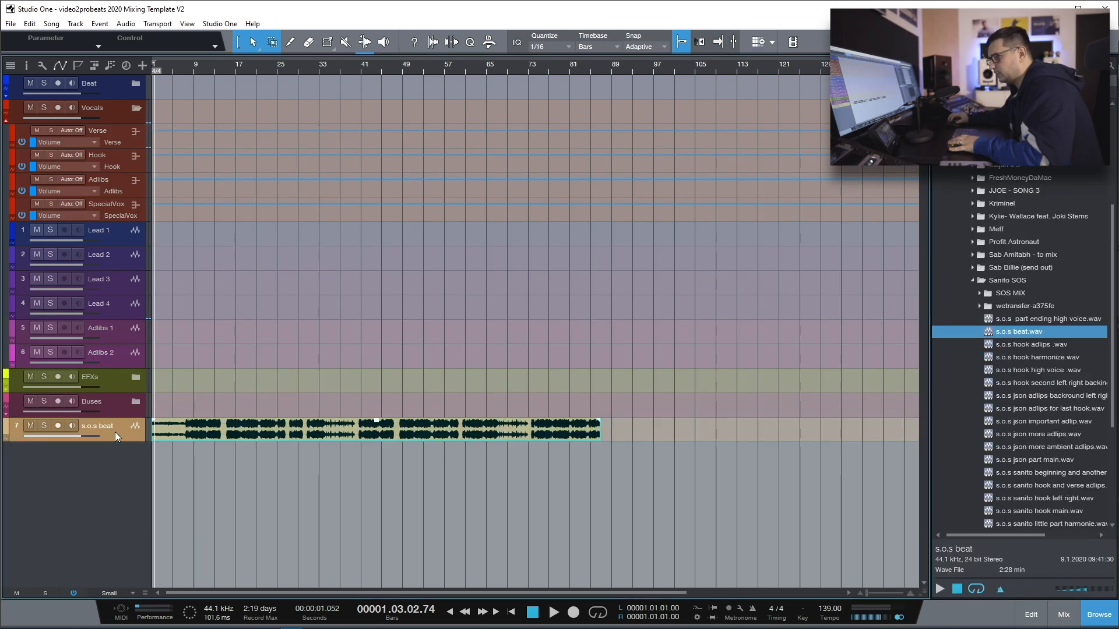
{"action": "left_click_drag", "start_coordinate": [115, 432], "coordinate": [111, 85]}
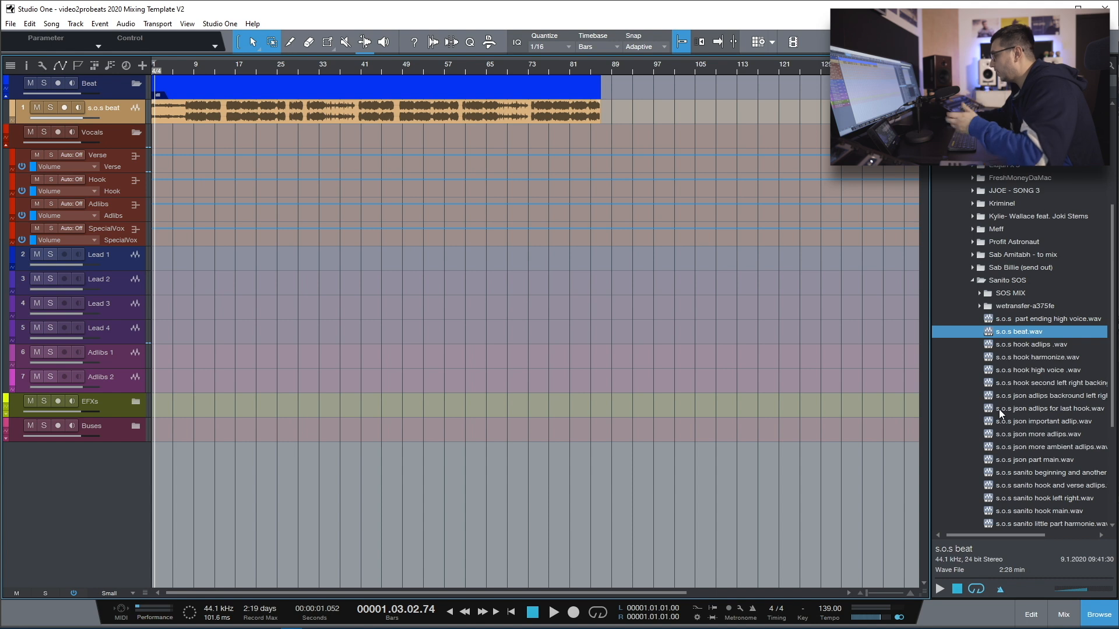
- Place s.o.s json part main.wav on the Lead 1 track at the start of the song
{"action": "scroll", "coordinate": [1014, 419], "scroll_direction": "down", "scroll_amount": 1}
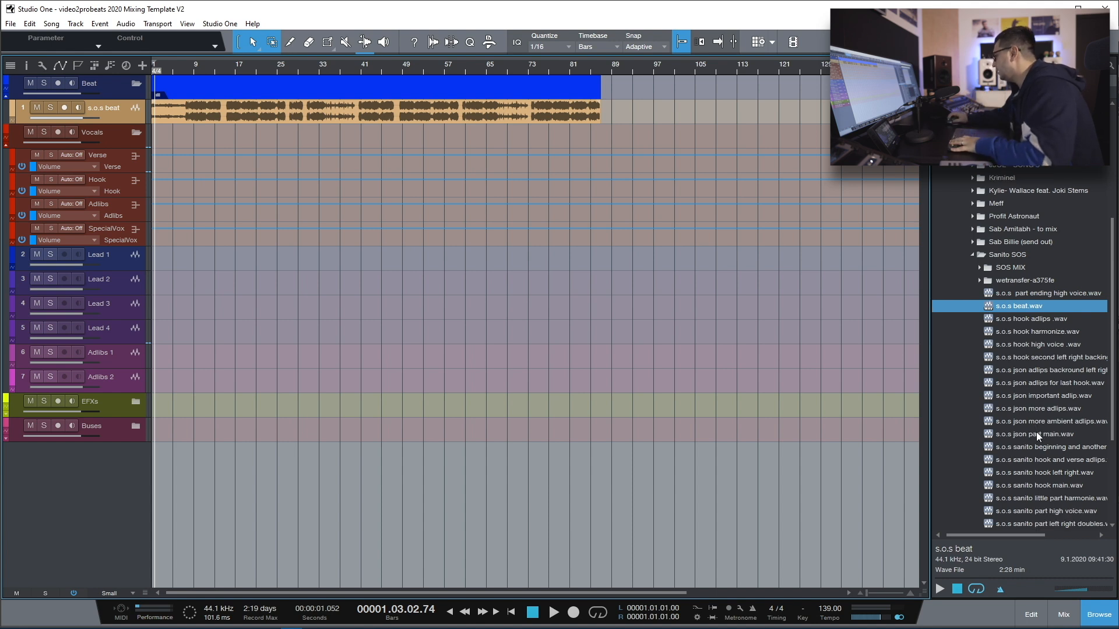
{"action": "left_click", "coordinate": [1047, 436]}
{"action": "left_click_drag", "start_coordinate": [1048, 437], "coordinate": [233, 255]}
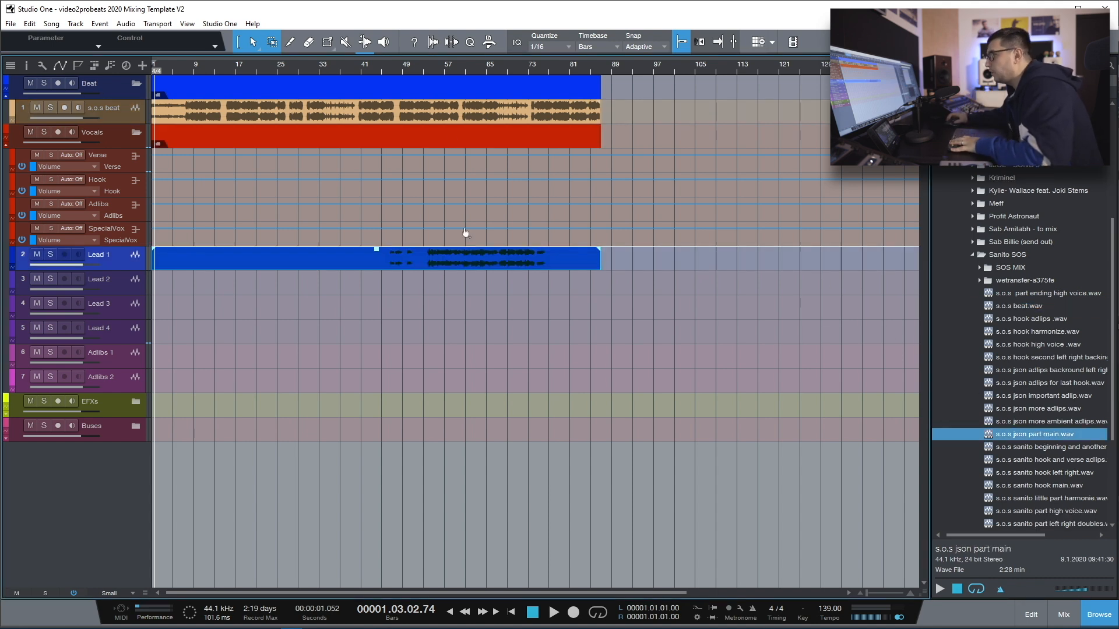
- Set the s.o.s beat channel's input source to None and its input gain to -10 dB
{"action": "key", "text": "F3"}
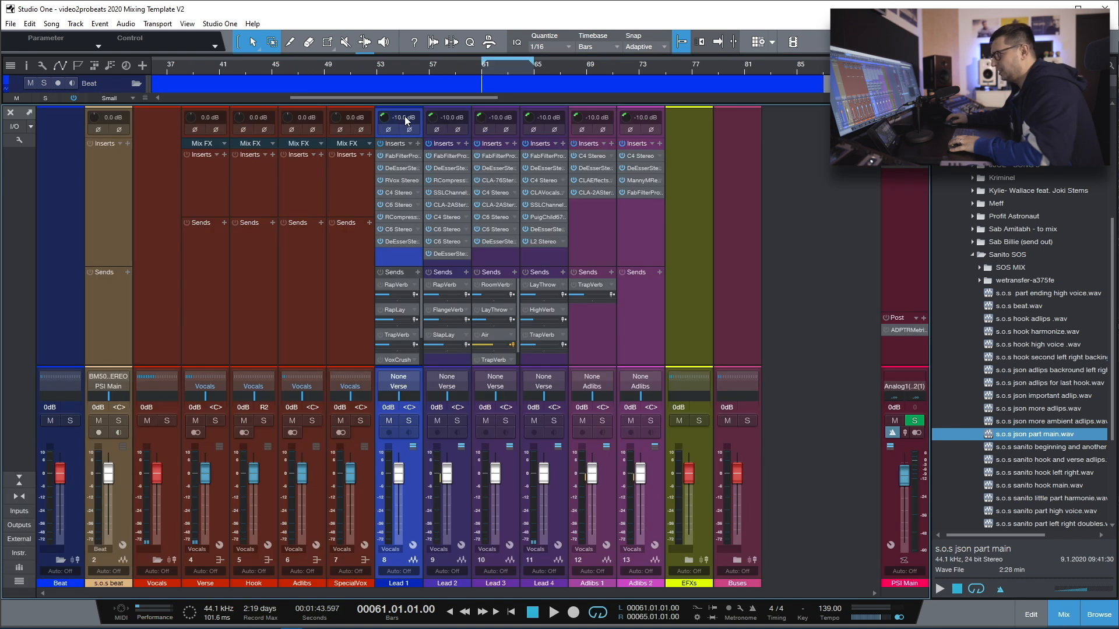
{"action": "left_click", "coordinate": [110, 398]}
{"action": "type", "text": "-10"}
{"action": "key", "text": "Return"}
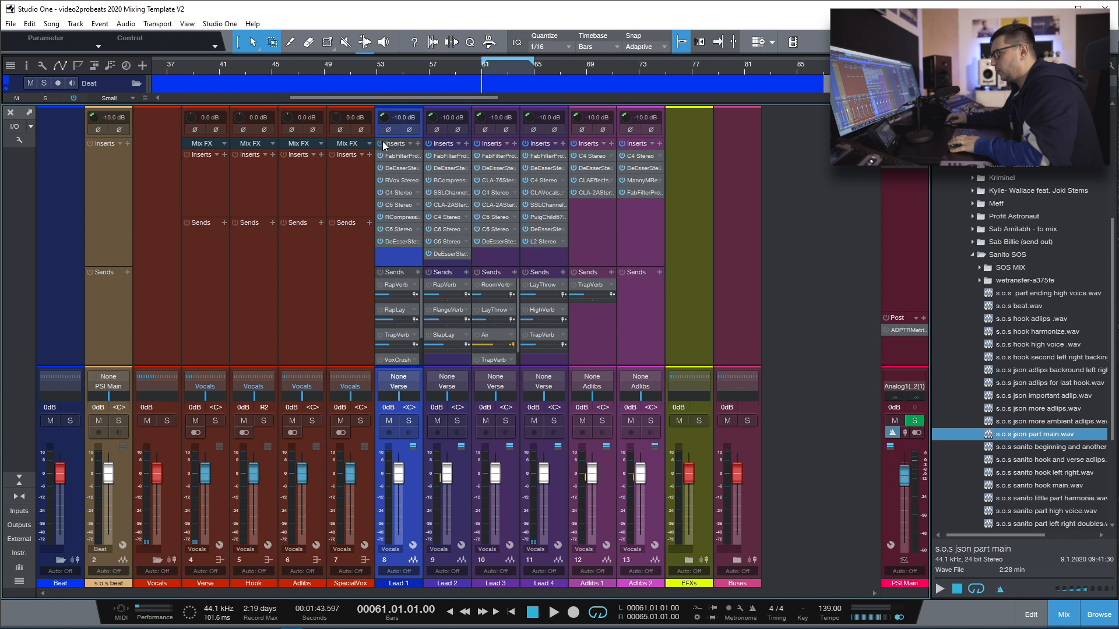
- Audition looped bars 61 to 65 with Lead 1's inserts bypassed and set the s.o.s beat input gain to -12 dB
{"action": "key", "text": "F3"}
{"action": "key", "text": "F5"}
{"action": "key", "text": "space"}
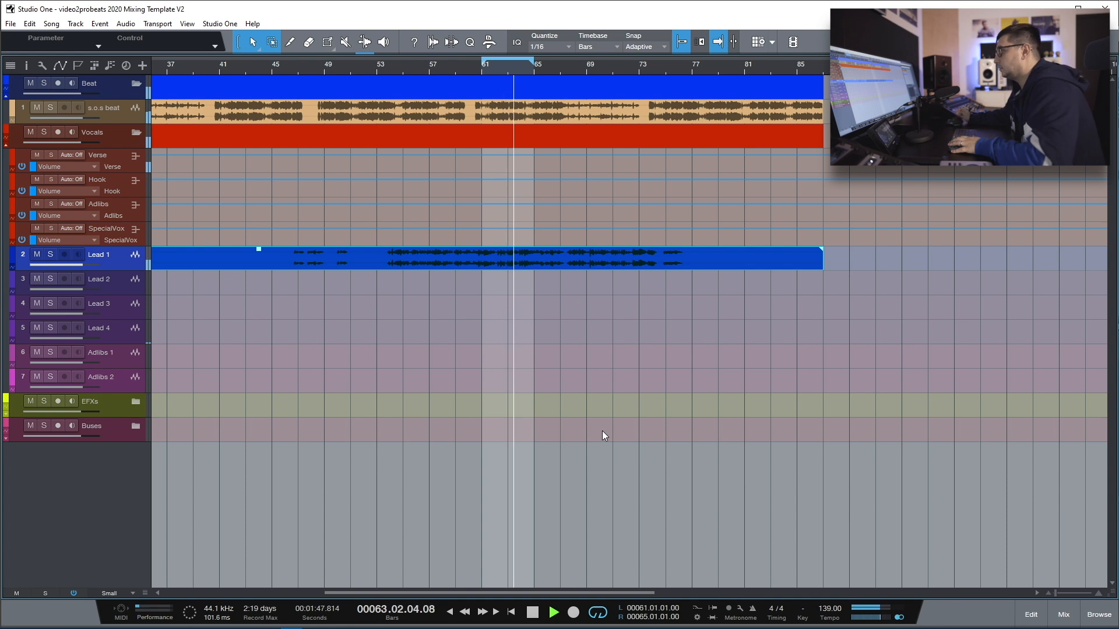
{"action": "key", "text": "F3"}
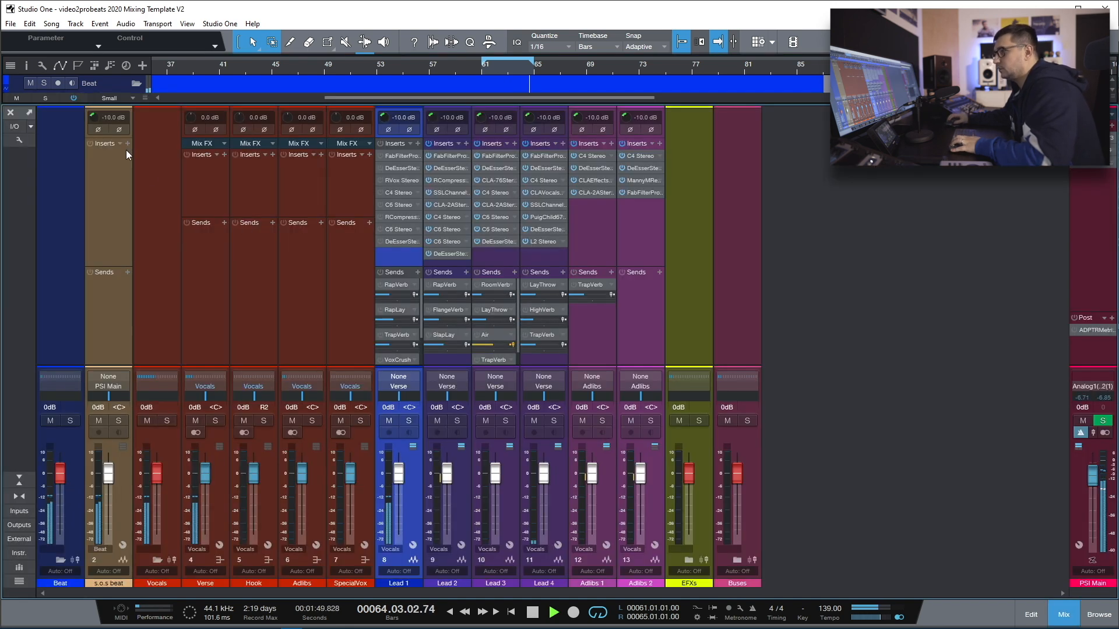
{"action": "key", "text": "space"}
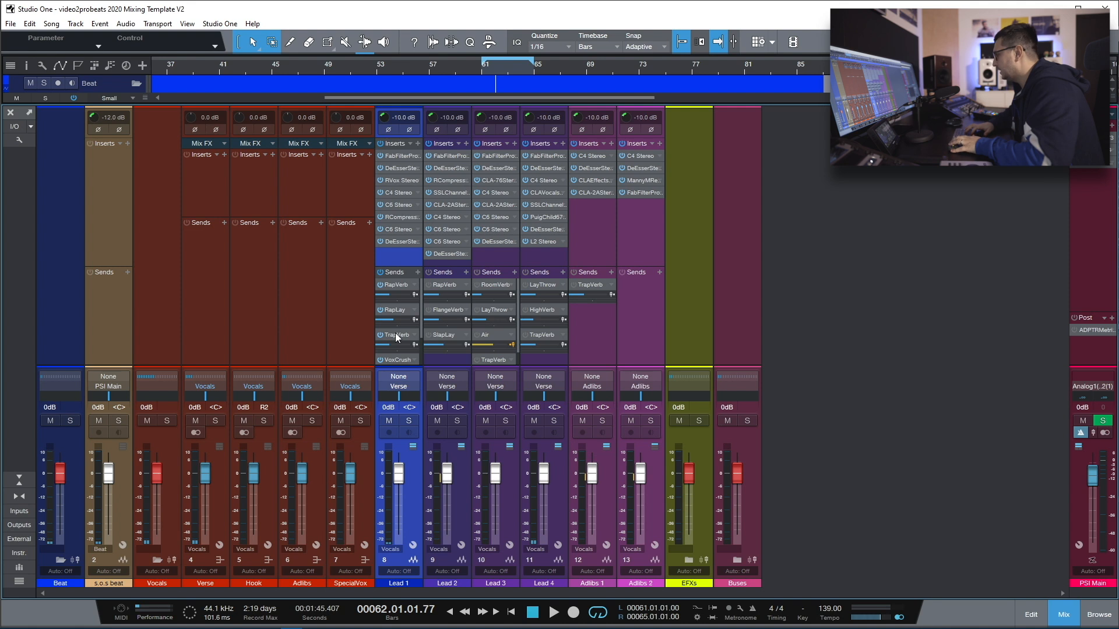
- Play the loop with Lead 1's inserts and sends enabled and mute the s.o.s beat track
{"action": "key", "text": "space"}
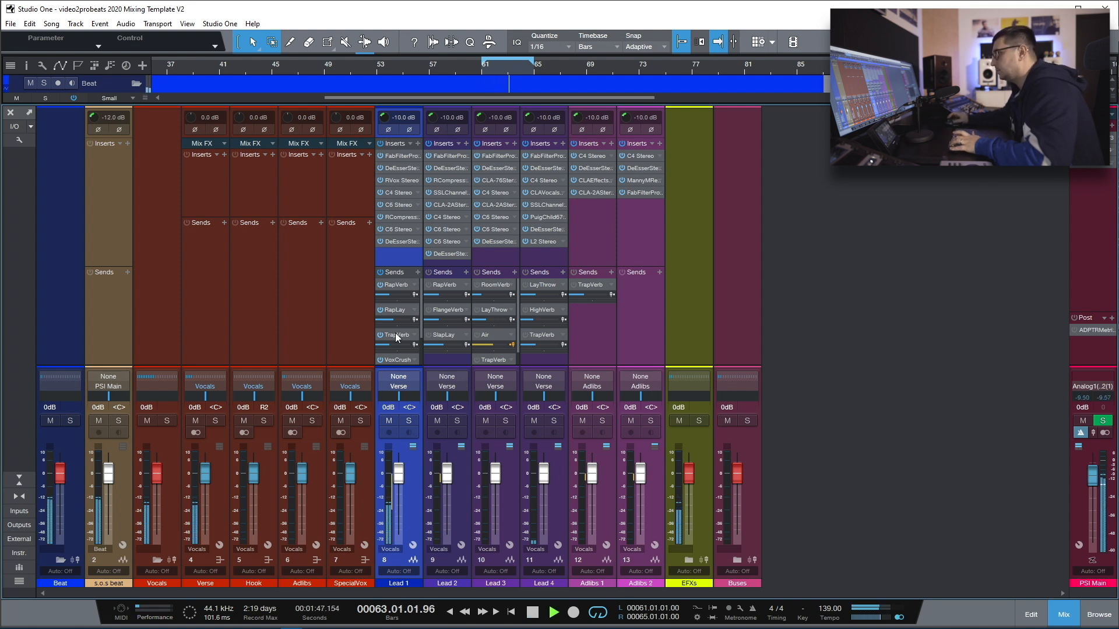
{"action": "left_click", "coordinate": [99, 421]}
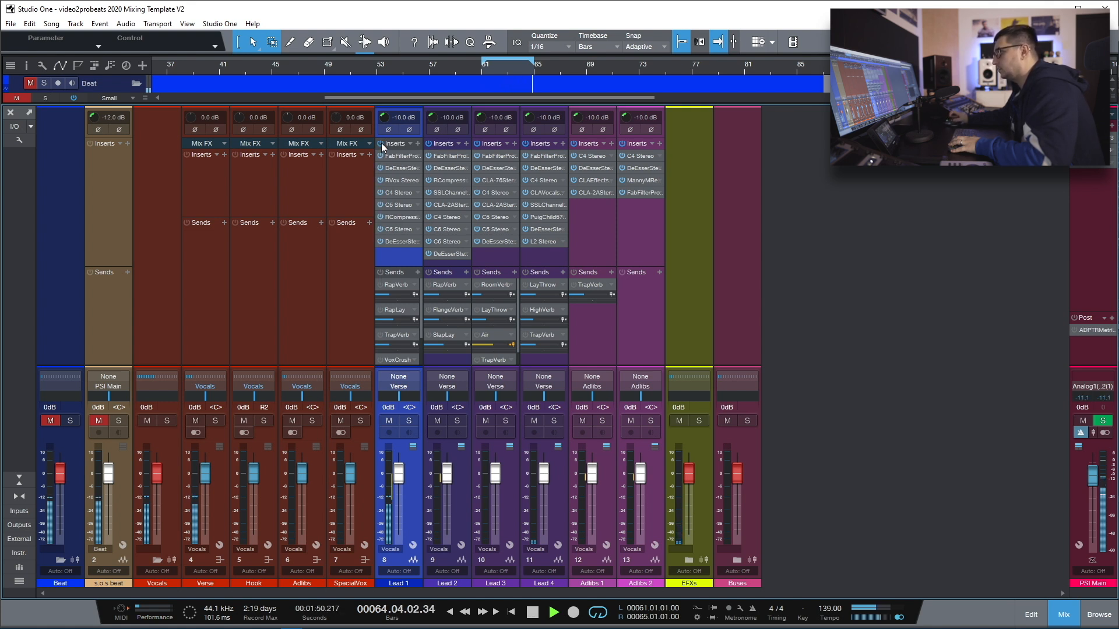
{"action": "key", "text": "F3"}
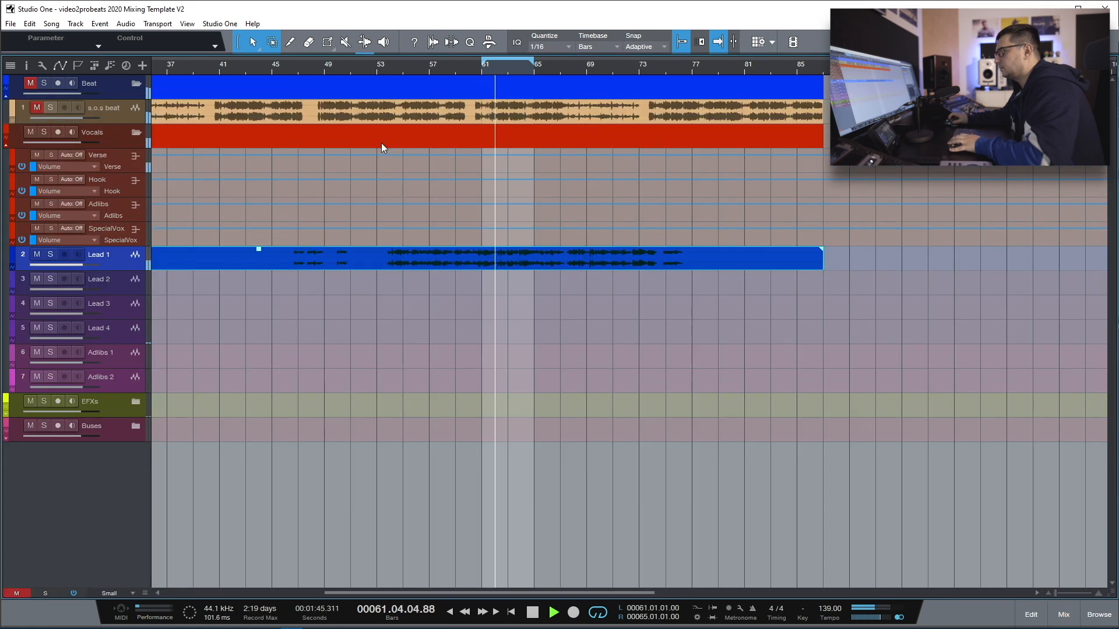
{"action": "key", "text": "space"}
- Move the vocal clip from Lead 1 to Lead 2, play it from bar 61 and enable Lead 2's sends
{"action": "left_click", "coordinate": [478, 69]}
{"action": "key", "text": "f"}
{"action": "key", "text": "space"}
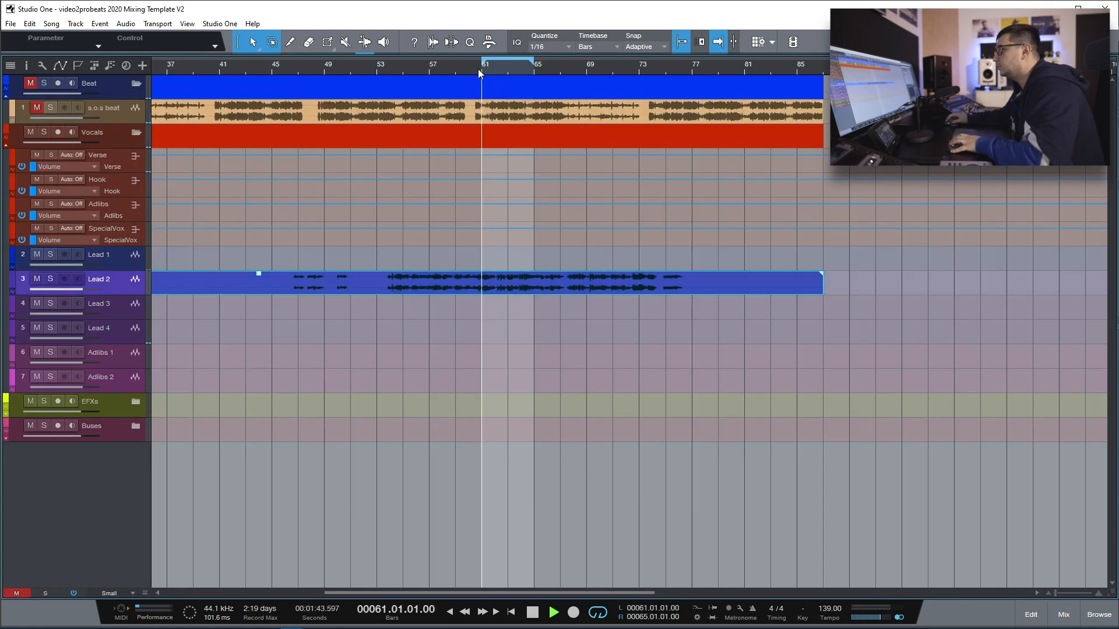
{"action": "key", "text": "F3"}
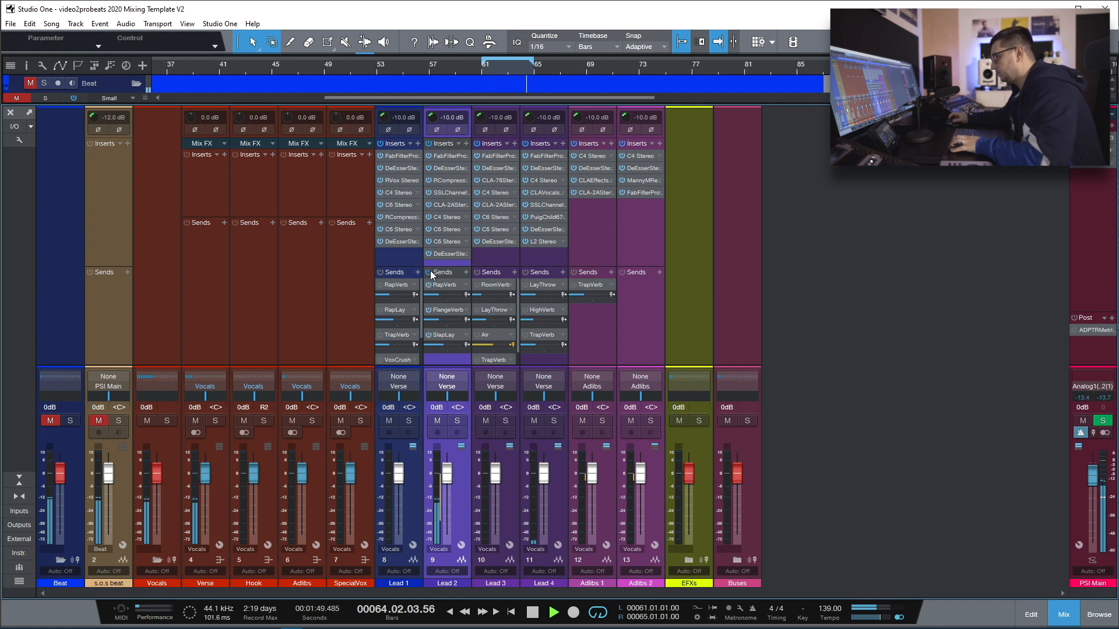
{"action": "key", "text": "space"}
- Move the vocal clip from Lead 2 to Lead 3 and audition the loop through that channel
{"action": "key", "text": "F3"}
{"action": "key", "text": "space"}
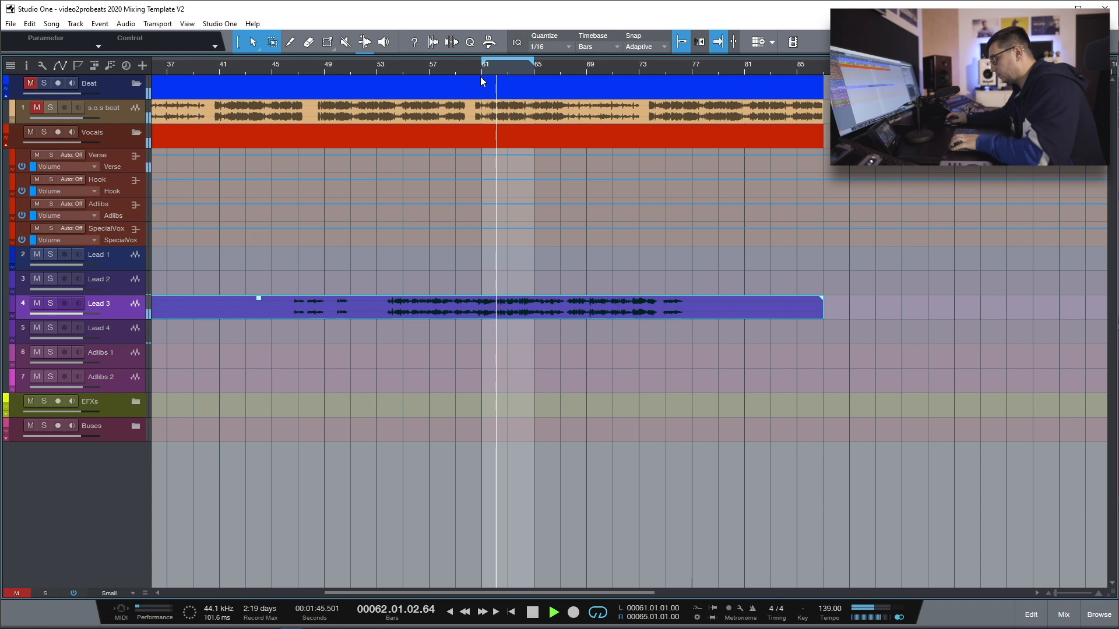
{"action": "key", "text": "F3"}
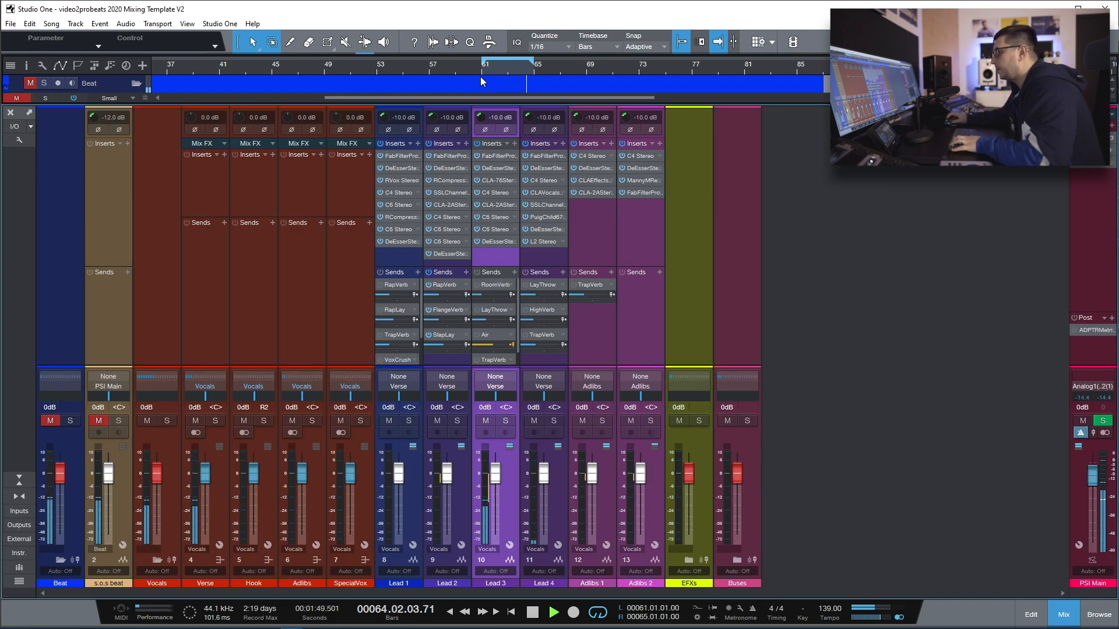
{"action": "key", "text": "F3"}
{"action": "key", "text": "space"}
- Move the vocal clip from Lead 3 to Lead 4 and audition the loop with Lead 4's sends enabled
{"action": "left_click_drag", "start_coordinate": [302, 316], "coordinate": [299, 329]}
{"action": "key", "text": "space"}
{"action": "key", "text": "F3"}
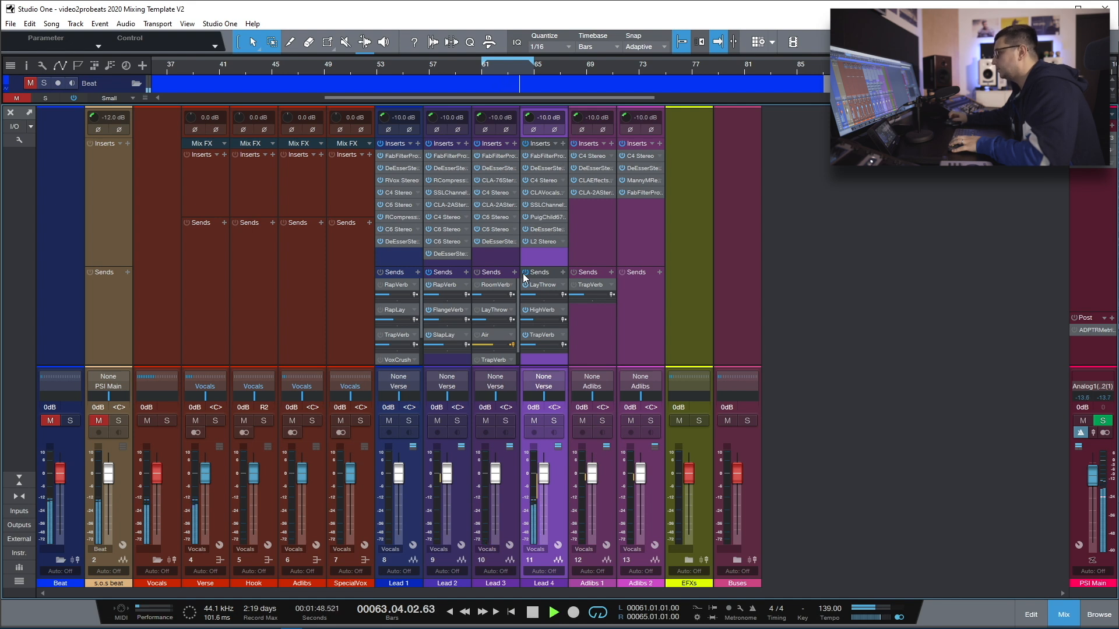
{"action": "key", "text": "space"}
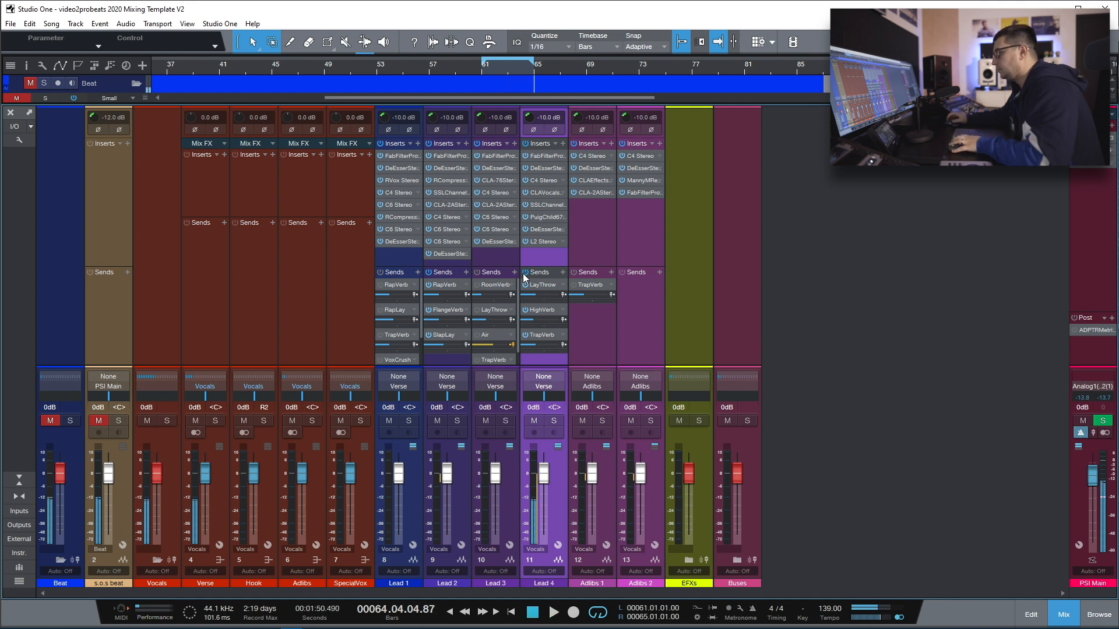
- Place s.o.s json more adlips.wav on the Adlibs 1 track and play it looped over bars 70 to 73
{"action": "key", "text": "F3"}
{"action": "key", "text": "F5"}
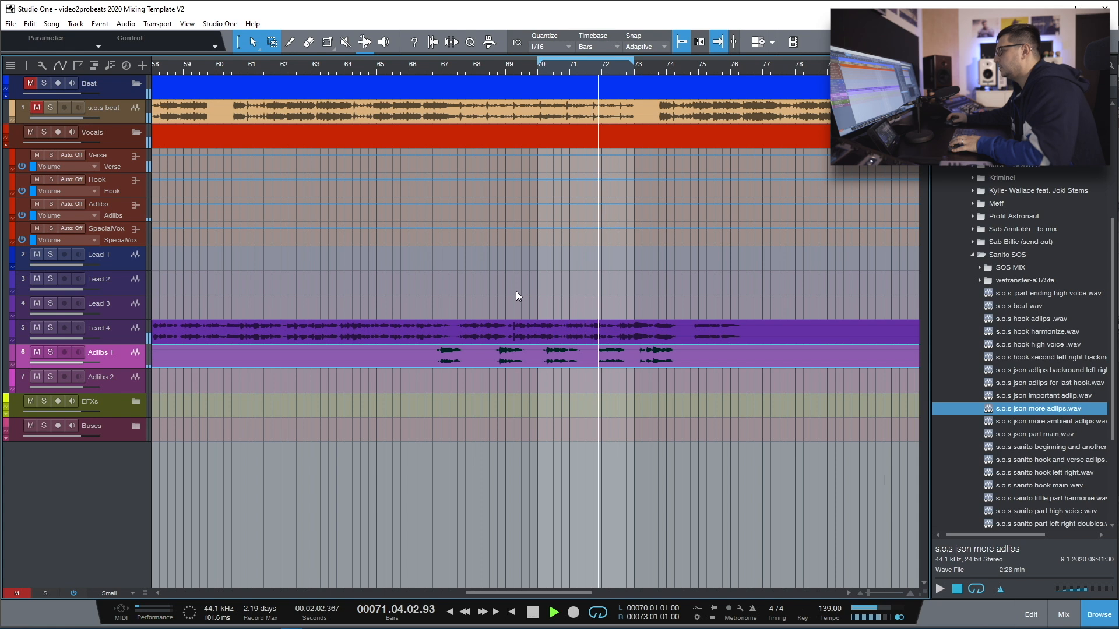
{"action": "key", "text": "F3"}
{"action": "key", "text": "F3"}
- Solo the Adlibs 1 track, bypass its inserts and play the looped adlibs dry
{"action": "key", "text": "s"}
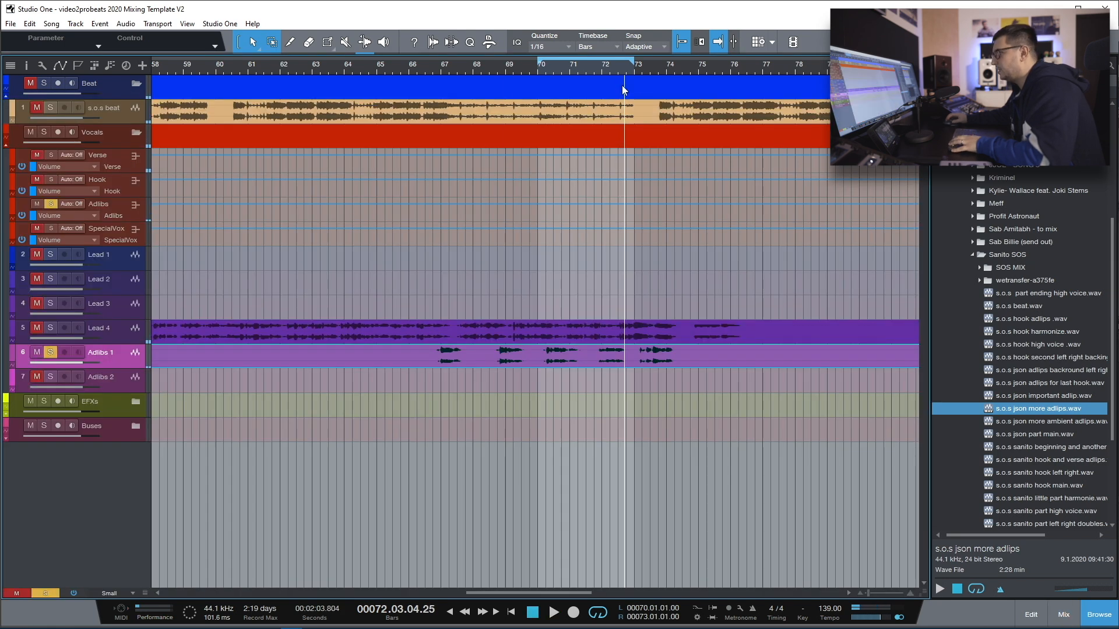
{"action": "key", "text": "space"}
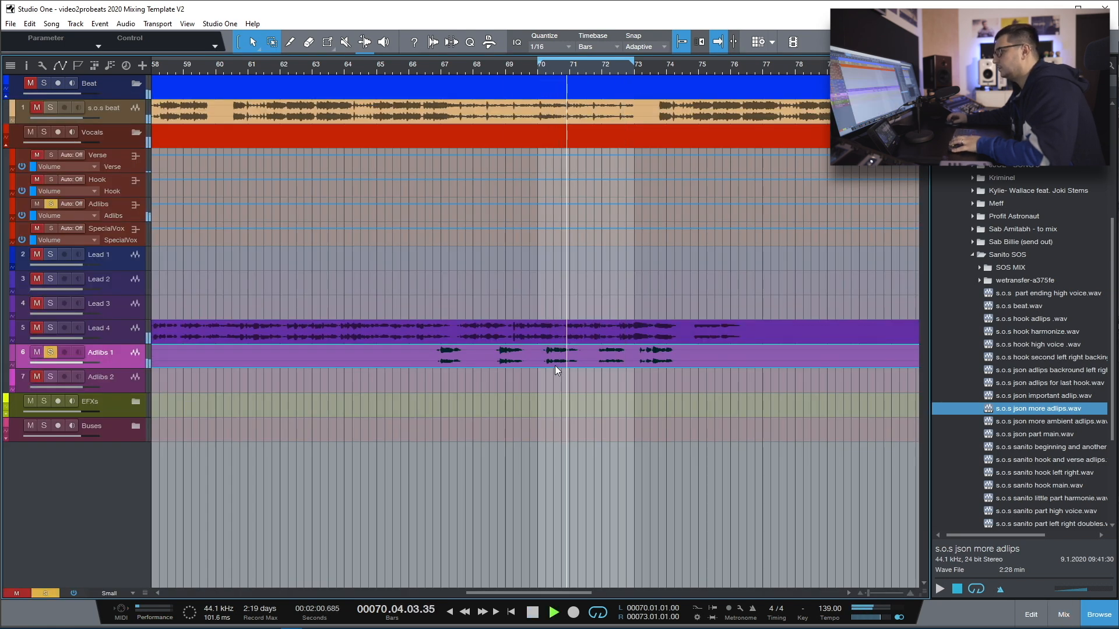
{"action": "key", "text": "F3"}
{"action": "key", "text": "space"}
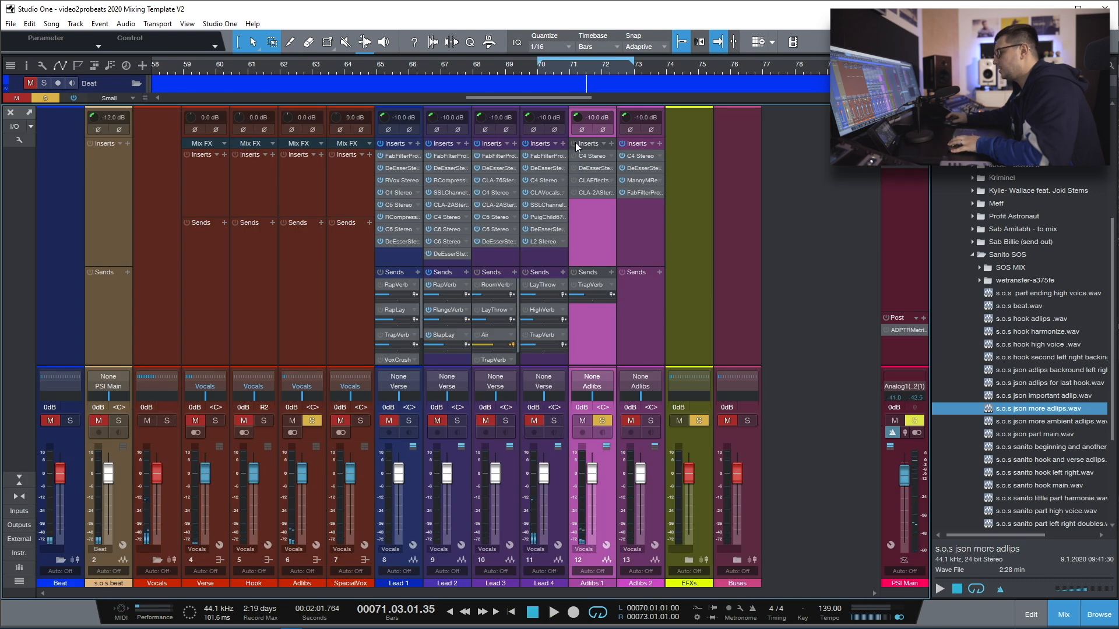
{"action": "key", "text": "space"}
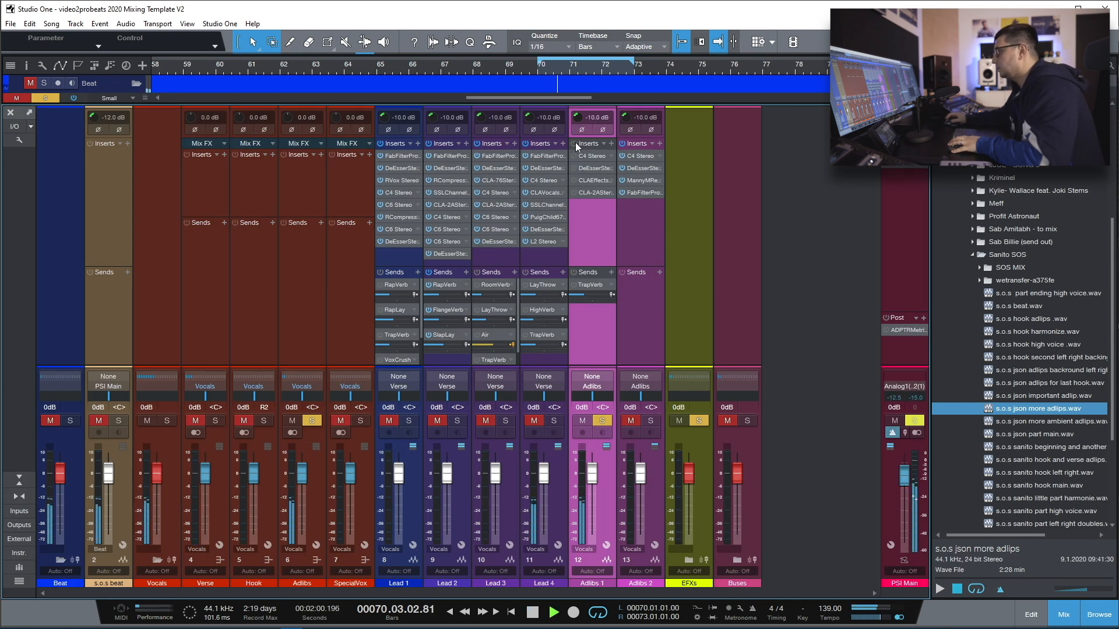
- Enable the Adlibs 1 sends, audition the looped adlibs through them, and return to the arrangement
{"action": "left_click", "coordinate": [575, 275]}
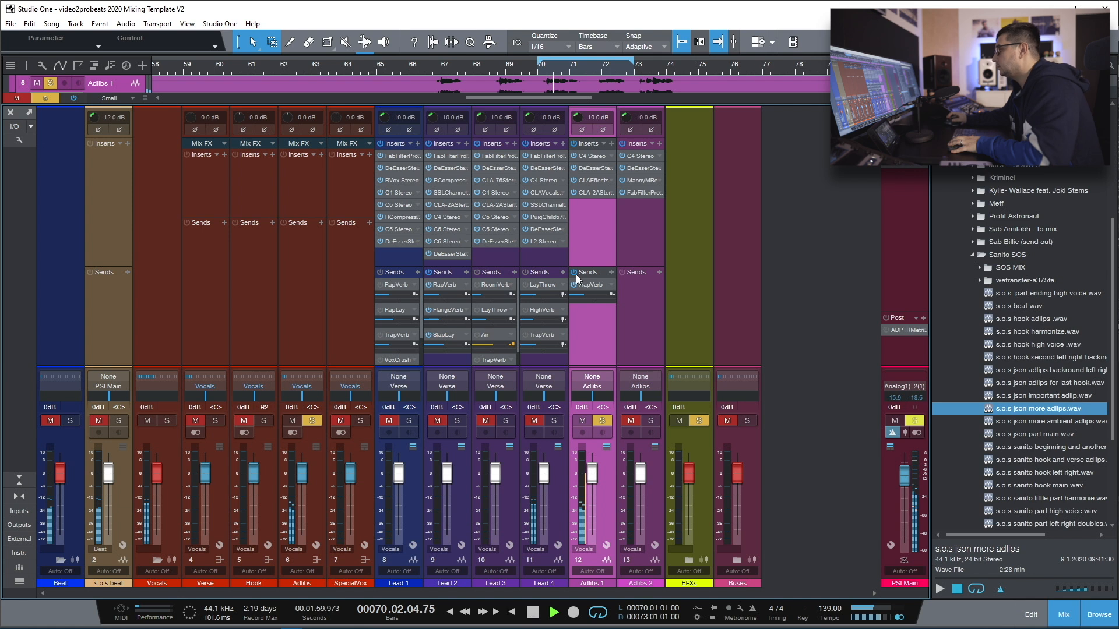
{"action": "key", "text": "F3"}
{"action": "key", "text": "space"}
- Move the adlibs clip from Adlibs 1 to Adlibs 2 and play the loop with Lead 4 soloed alongside it
{"action": "left_click_drag", "start_coordinate": [415, 351], "coordinate": [426, 379]}
{"action": "key", "text": "space"}
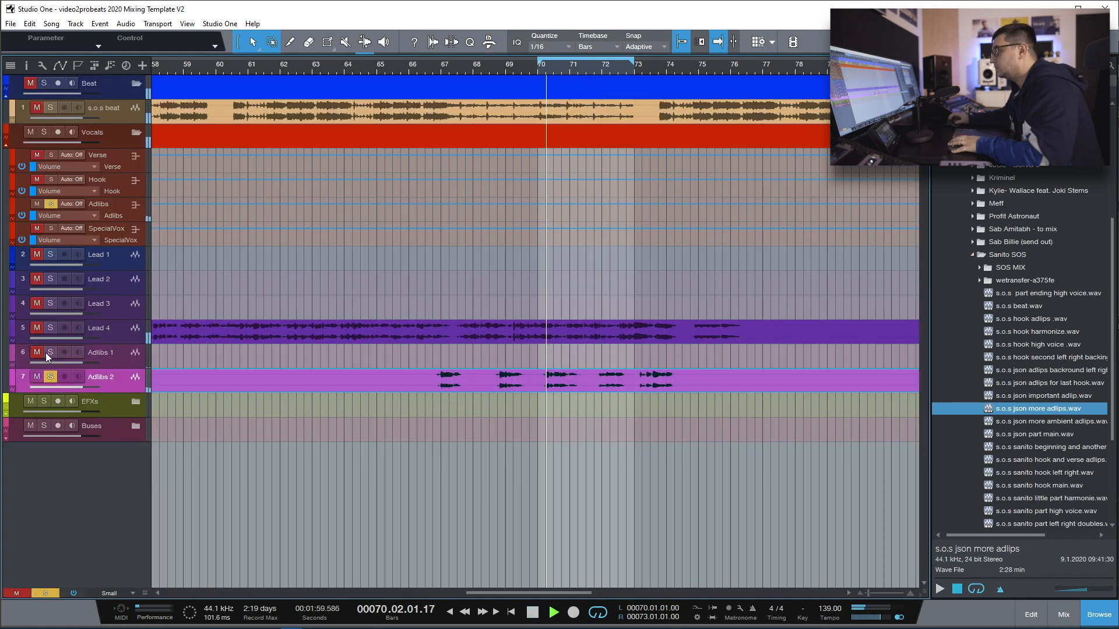
{"action": "left_click", "coordinate": [51, 329]}
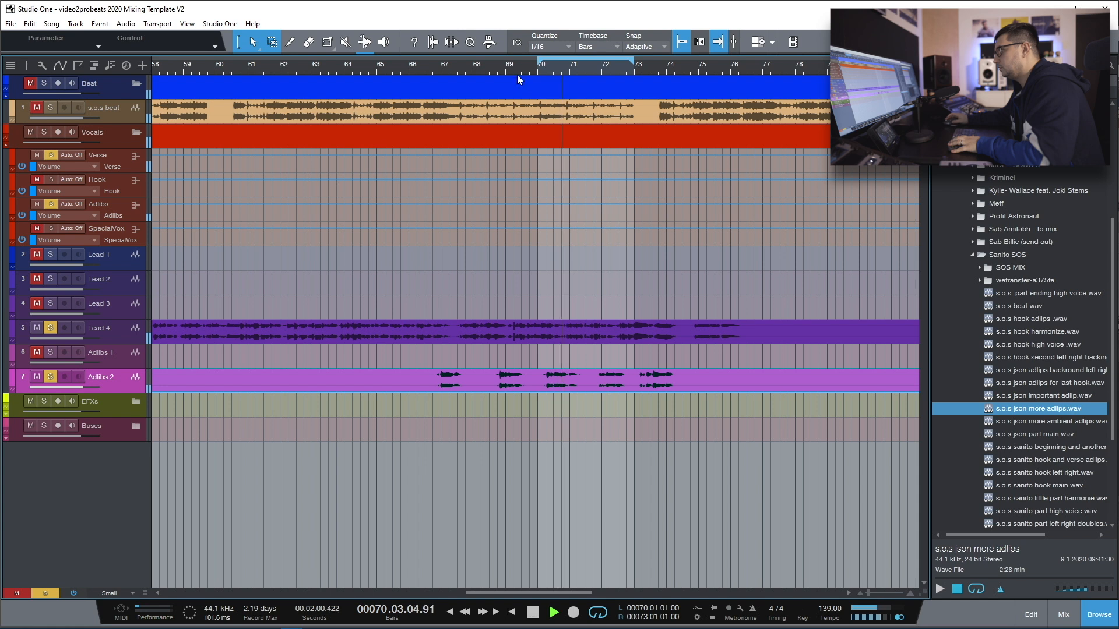
{"action": "scroll", "coordinate": [548, 67], "scroll_direction": "down", "scroll_amount": 3}
{"action": "key", "text": "space"}
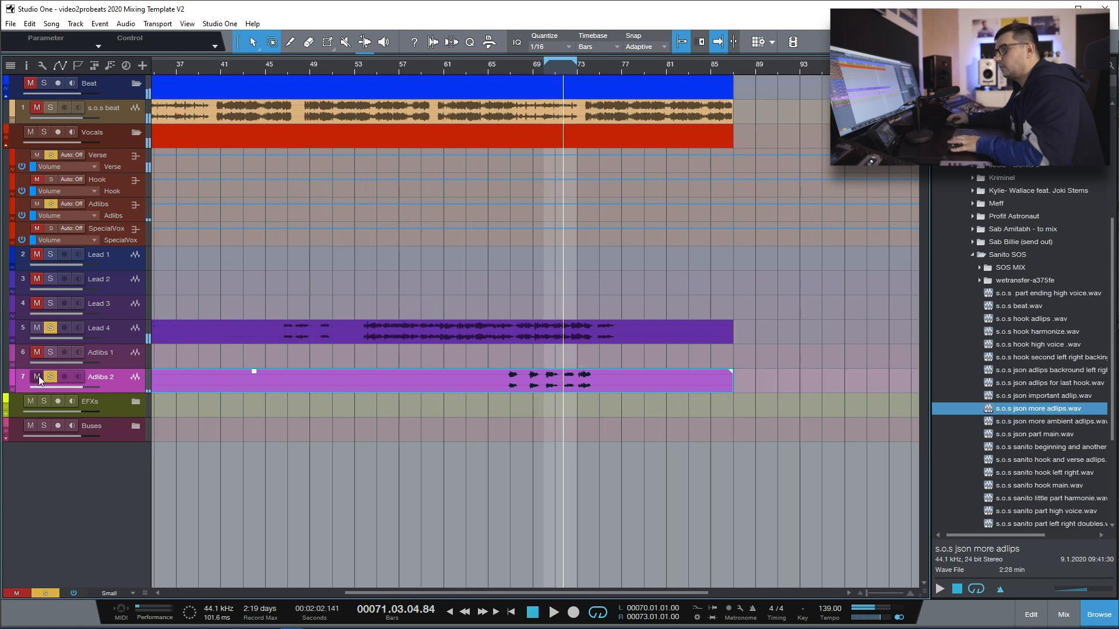
- Show the mixer below the arrangement, select Lead 4 and expand its channel to display the inserts and sends
{"action": "key", "text": "F3"}
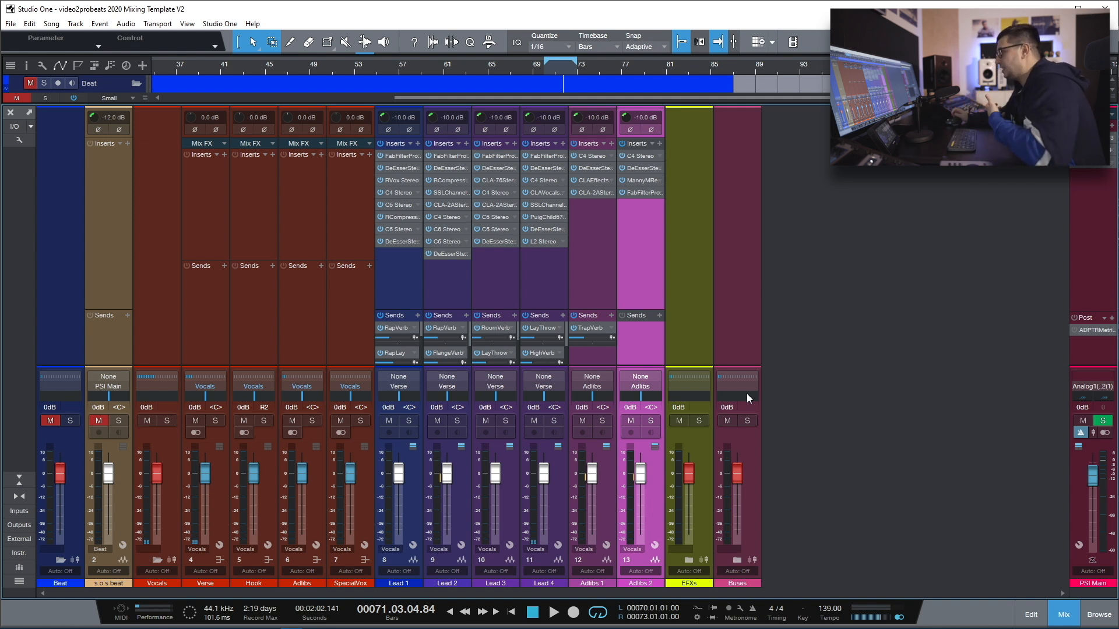
{"action": "key", "text": "F3"}
{"action": "scroll", "coordinate": [570, 236], "scroll_direction": "down", "scroll_amount": 5}
{"action": "left_click", "coordinate": [121, 219]}
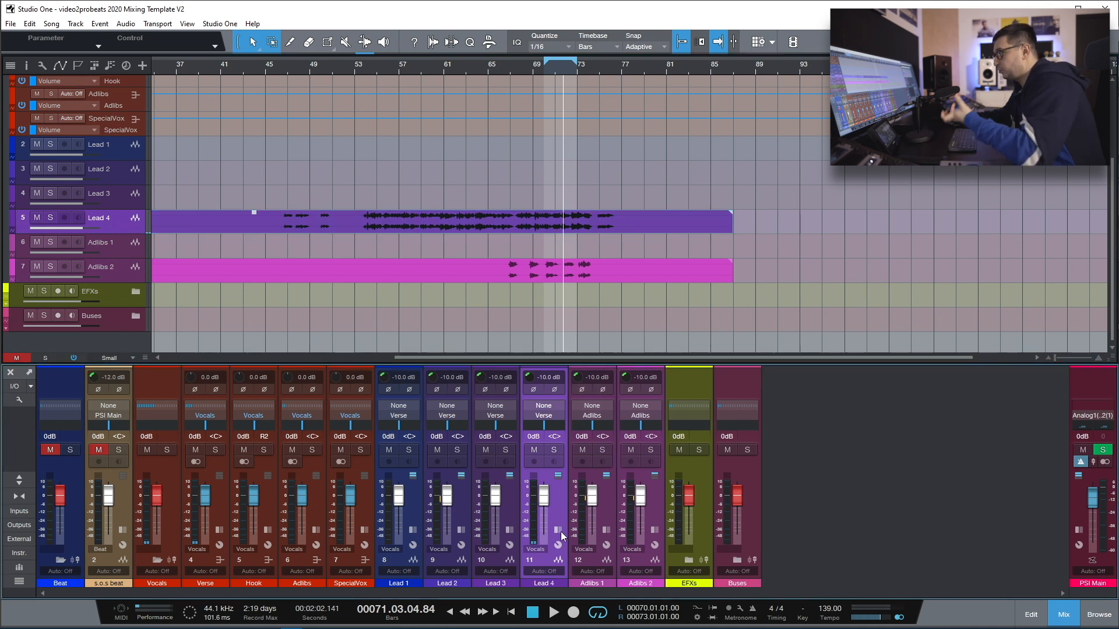
{"action": "left_click", "coordinate": [559, 531]}
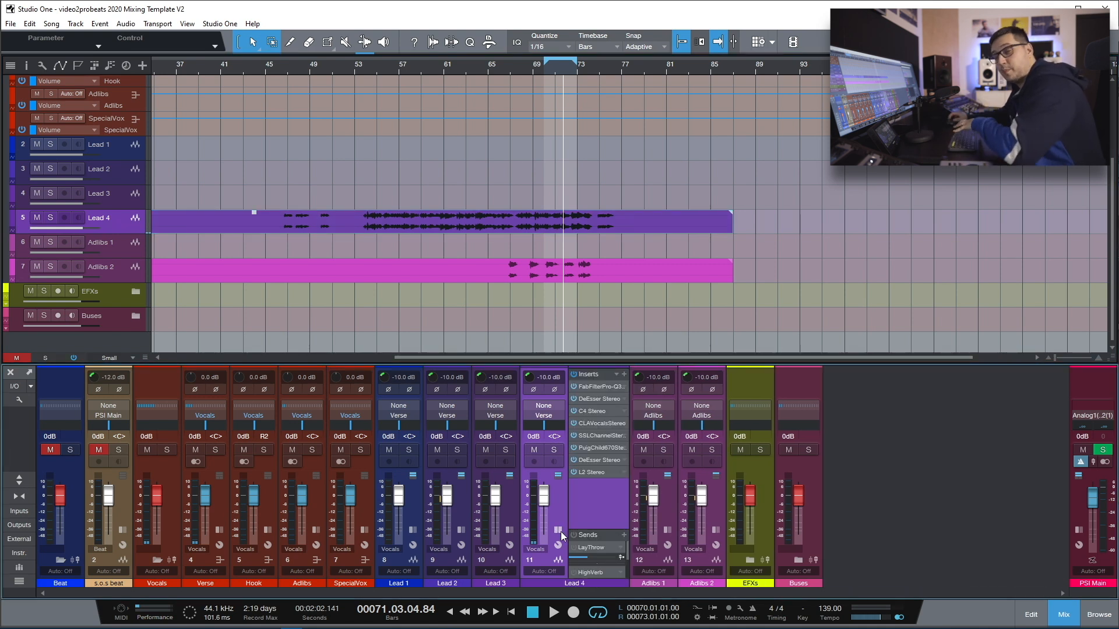
- Bypass Lead 4's insert chain and bring up only its FabFilter Pro-Q 3 equalizer
{"action": "key", "text": "e"}
{"action": "left_click", "coordinate": [574, 374]}
{"action": "left_click", "coordinate": [581, 387]}
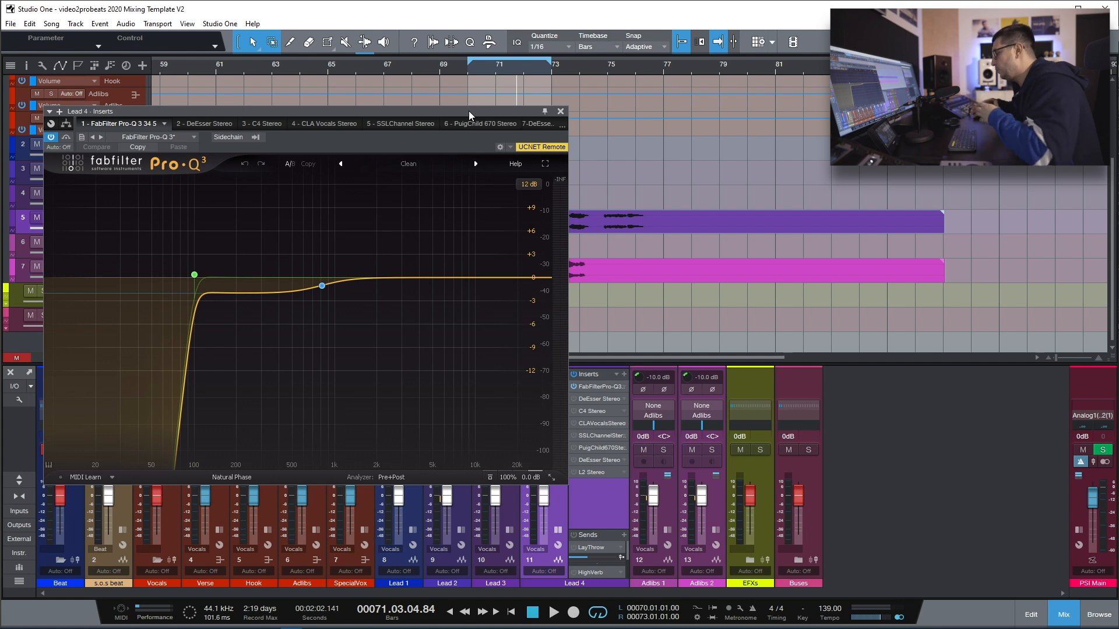
- Audition Lead 4's first DeEsser in the loop, and activate and open the C4 multiband processor after it
{"action": "left_click", "coordinate": [597, 399]}
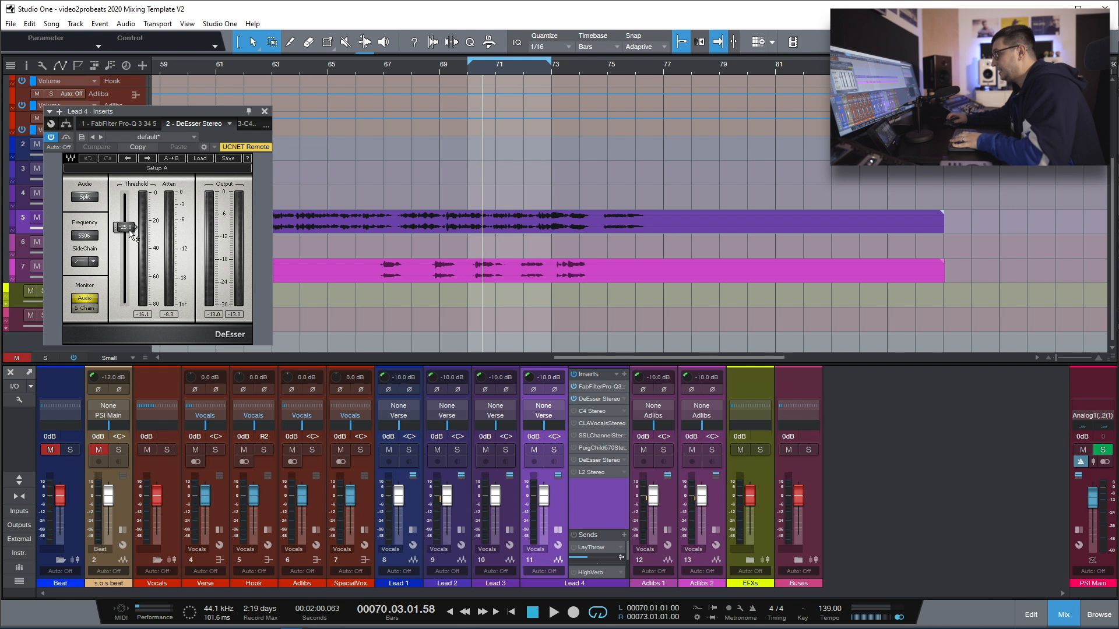
{"action": "key", "text": "space"}
{"action": "left_click", "coordinate": [574, 411]}
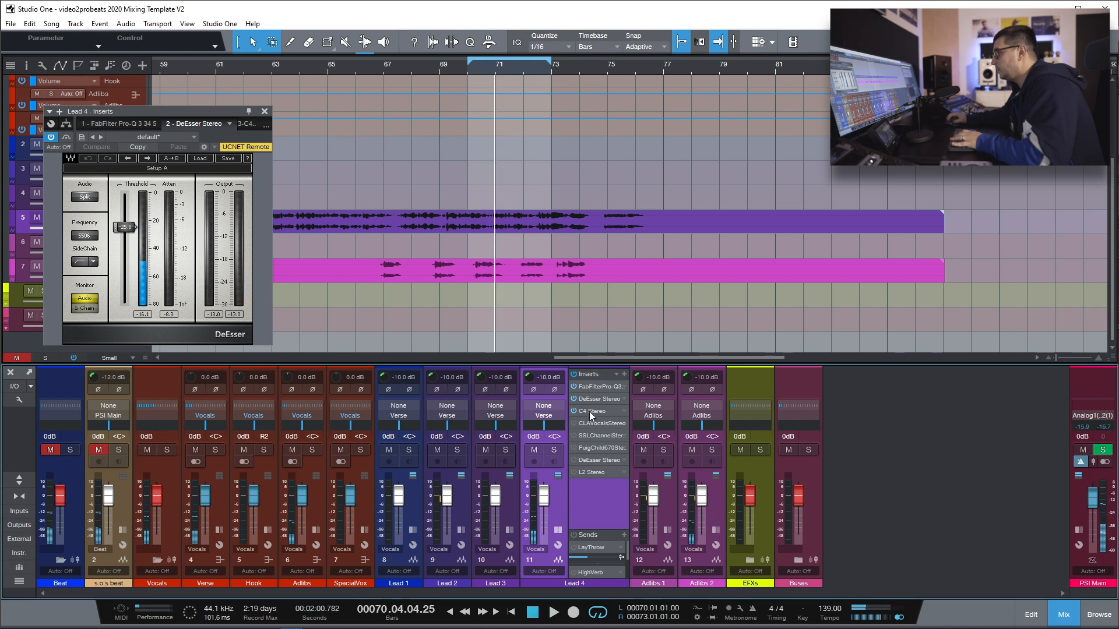
{"action": "left_click", "coordinate": [589, 411]}
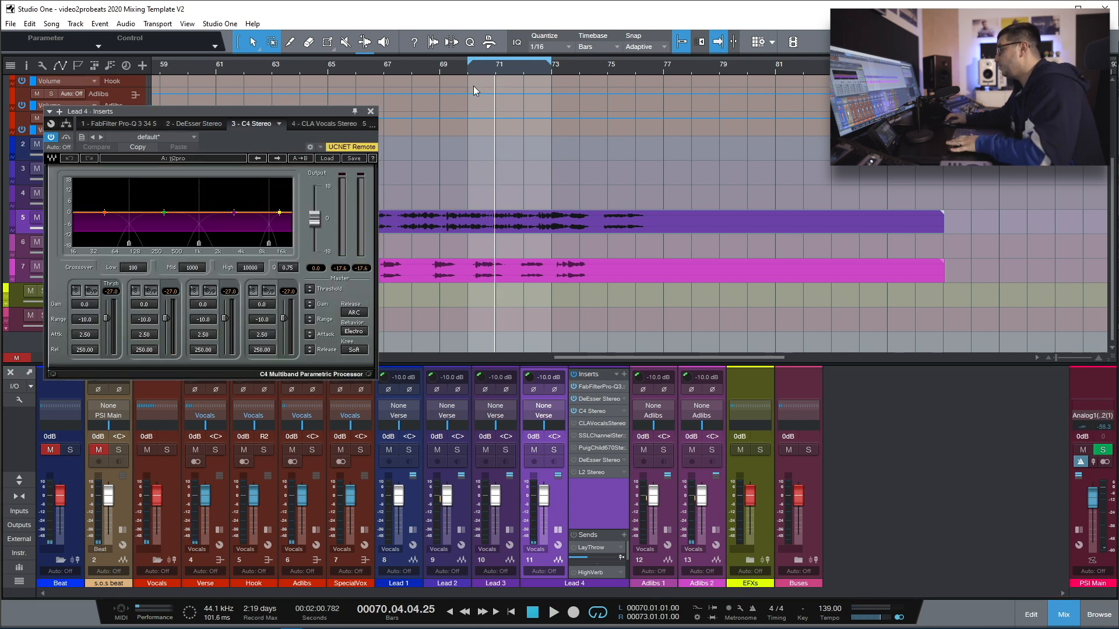
- Open Lead 1's C4 beside Lead 4's to compare their band settings, and play the loop through Lead 4's C4
{"action": "left_click", "coordinate": [419, 515]}
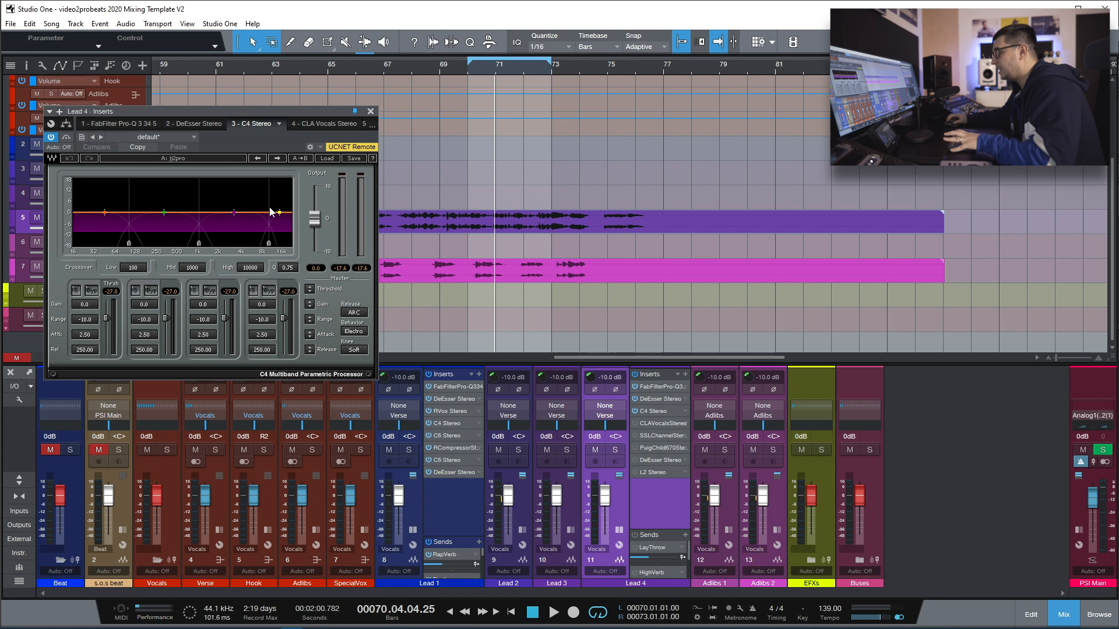
{"action": "left_click", "coordinate": [449, 423]}
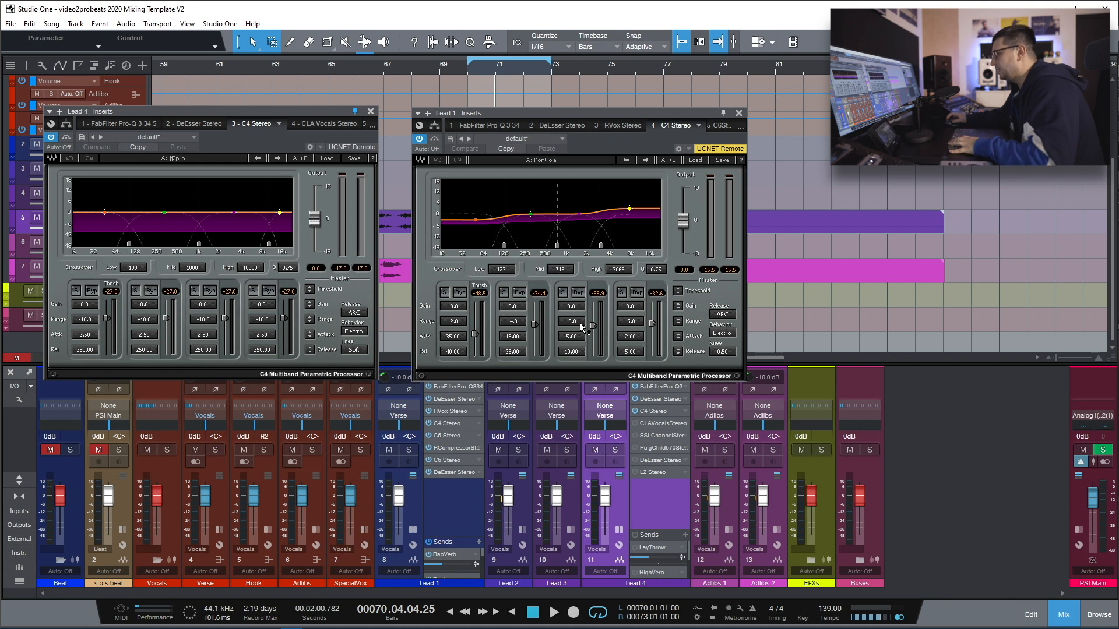
{"action": "left_click", "coordinate": [739, 113]}
{"action": "key", "text": "space"}
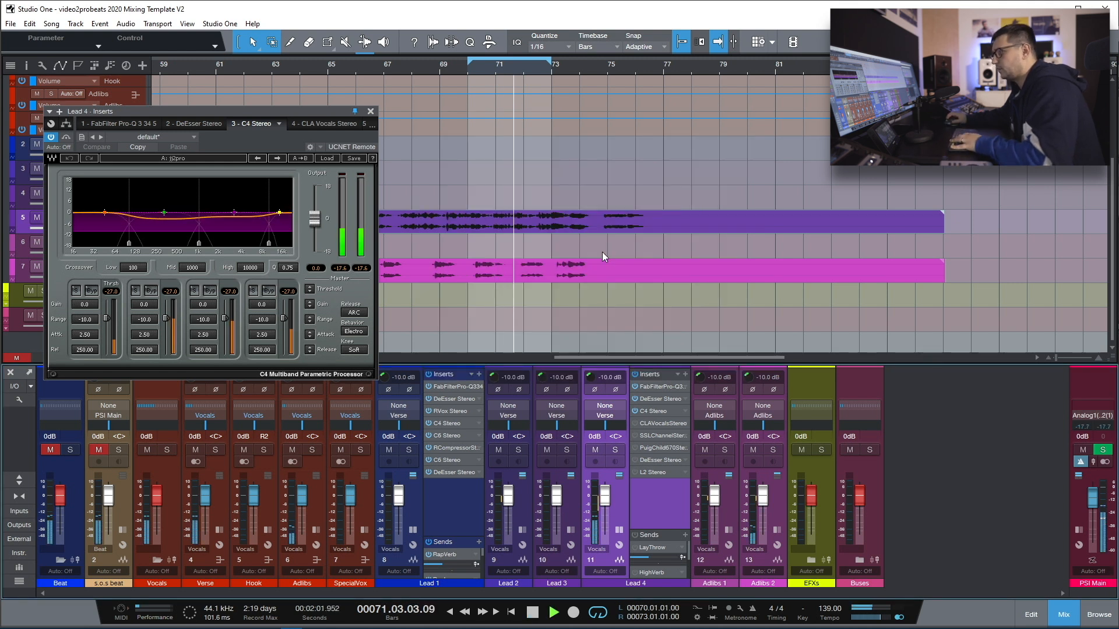
- Open Lead 4's CLA Vocals insert, review its fader settings and close it
{"action": "left_click", "coordinate": [660, 424]}
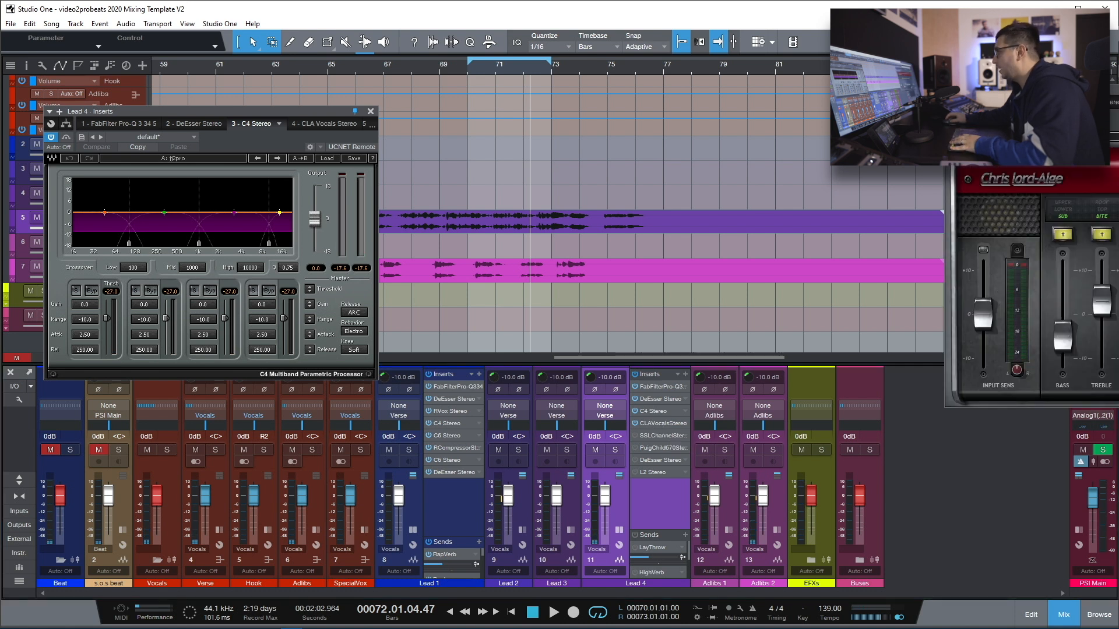
{"action": "left_click_drag", "start_coordinate": [1116, 92], "coordinate": [671, 140]}
{"action": "left_click", "coordinate": [868, 138]}
- Open Lead 4's SSL Channel in place of the C4 and audition the loop from bar 70 through it
{"action": "double_click", "coordinate": [662, 436]}
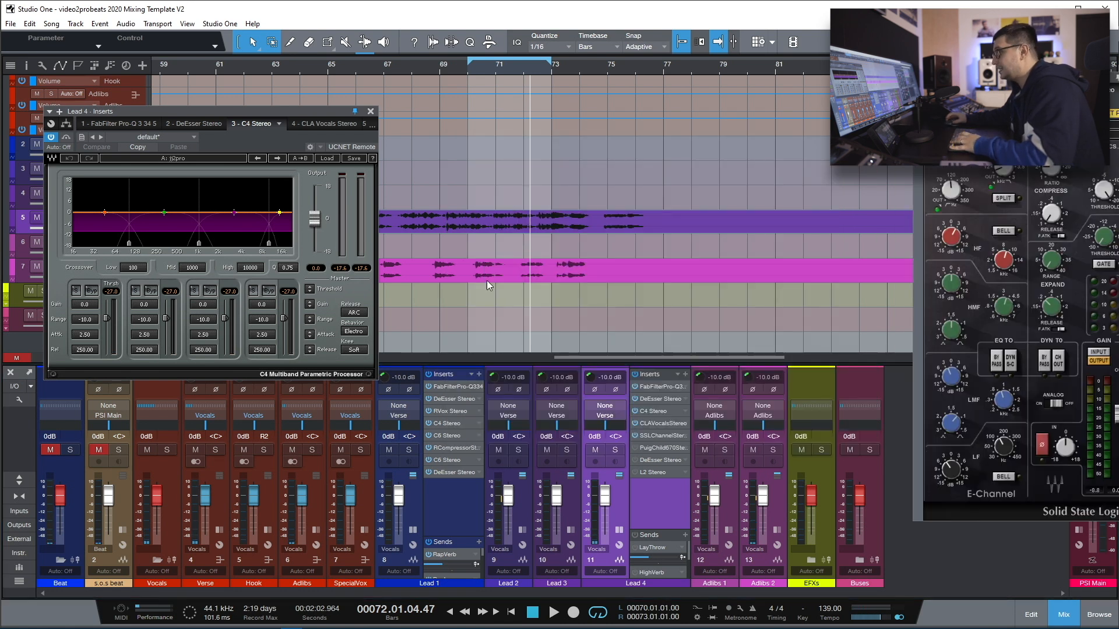
{"action": "left_click", "coordinate": [370, 112]}
{"action": "left_click_drag", "start_coordinate": [1077, 78], "coordinate": [316, 80]}
{"action": "left_click", "coordinate": [471, 70]}
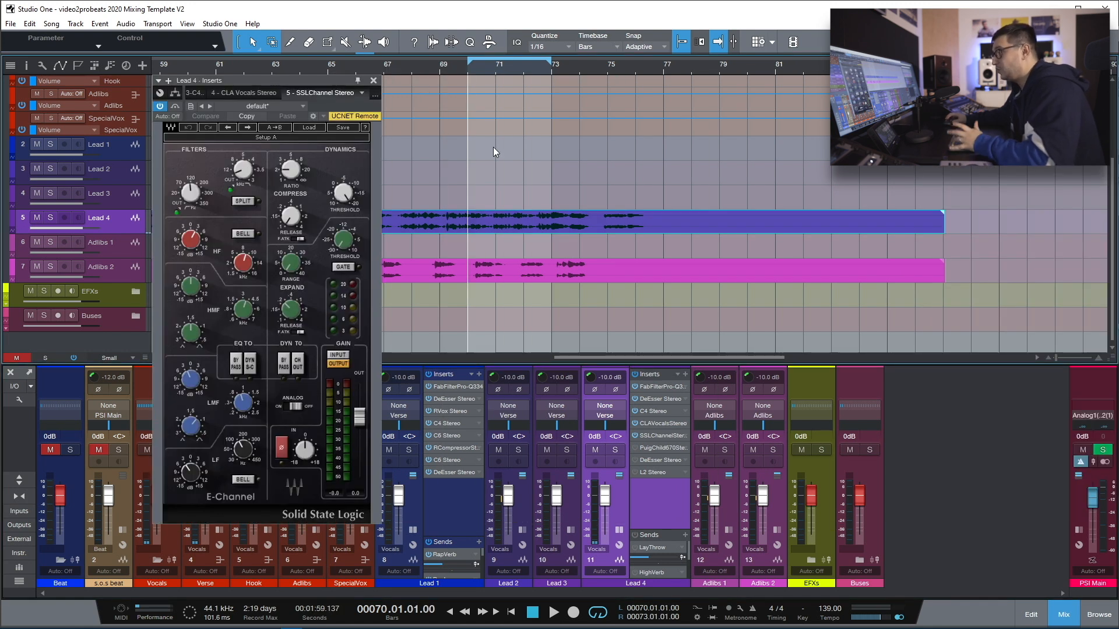
{"action": "key", "text": "space"}
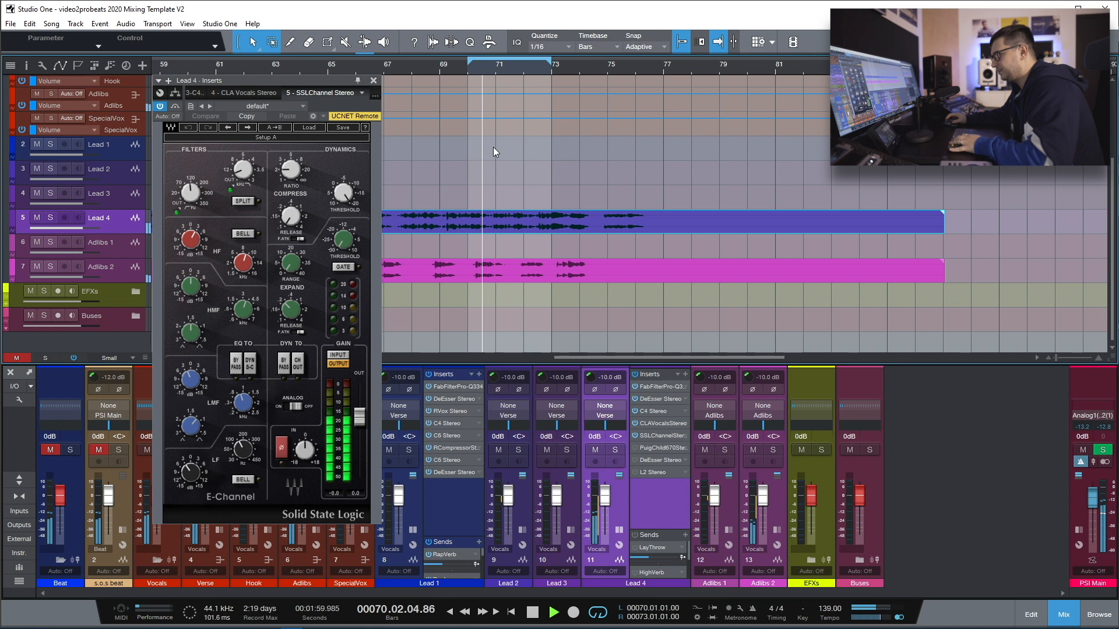
{"action": "key", "text": "space"}
- Open Lead 4's PuigChild 670 compressor and audition the loop through it
{"action": "double_click", "coordinate": [652, 448]}
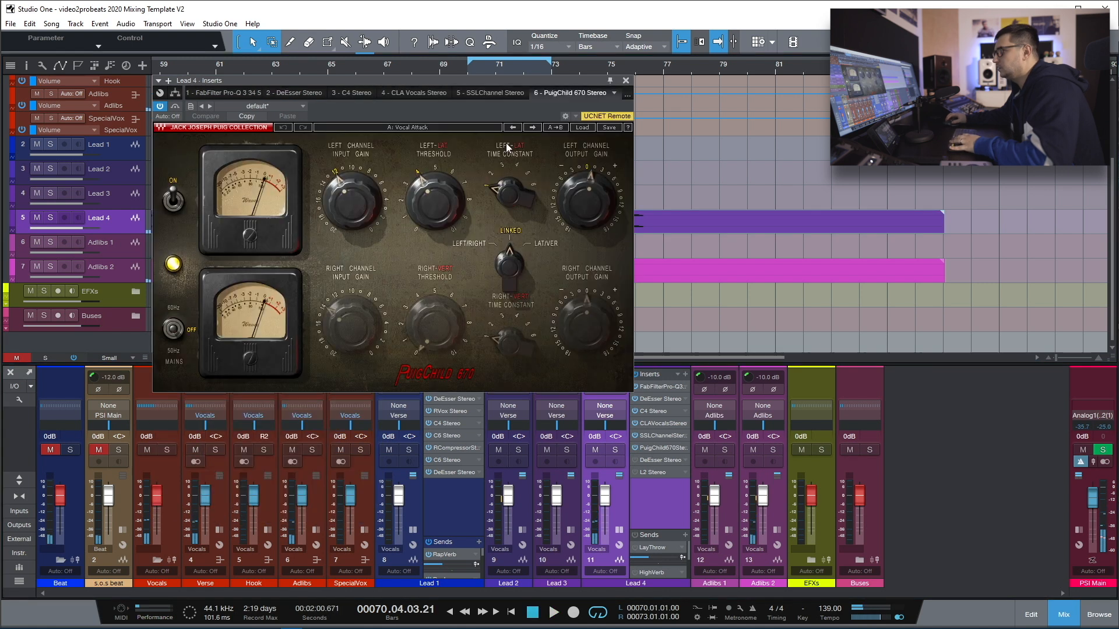
{"action": "left_click_drag", "start_coordinate": [543, 81], "coordinate": [518, 146]}
{"action": "key", "text": "space"}
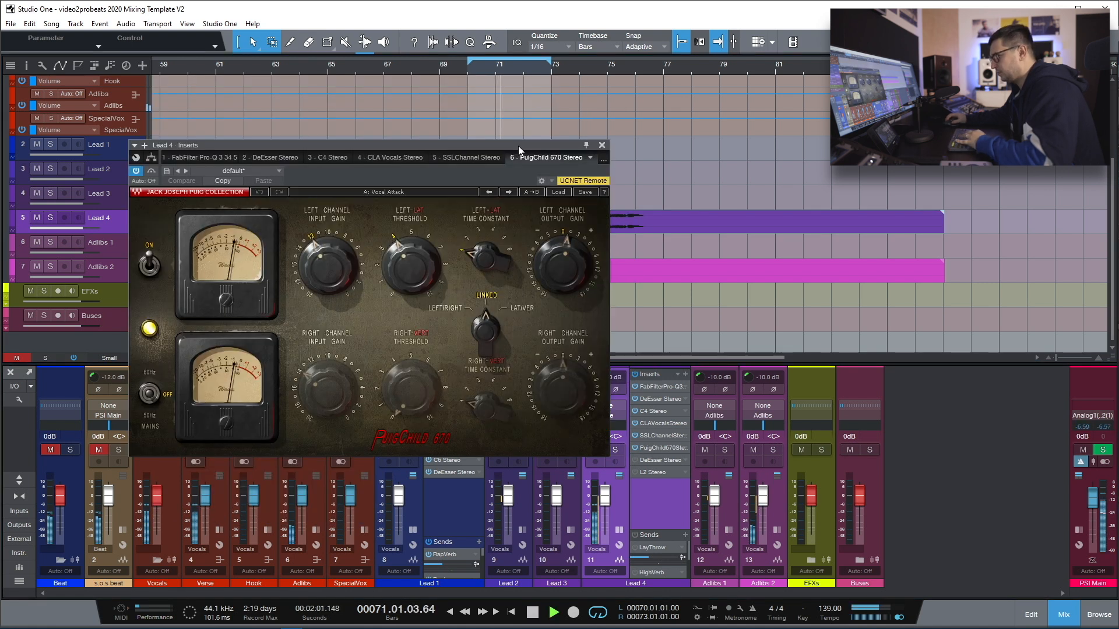
{"action": "key", "text": "space"}
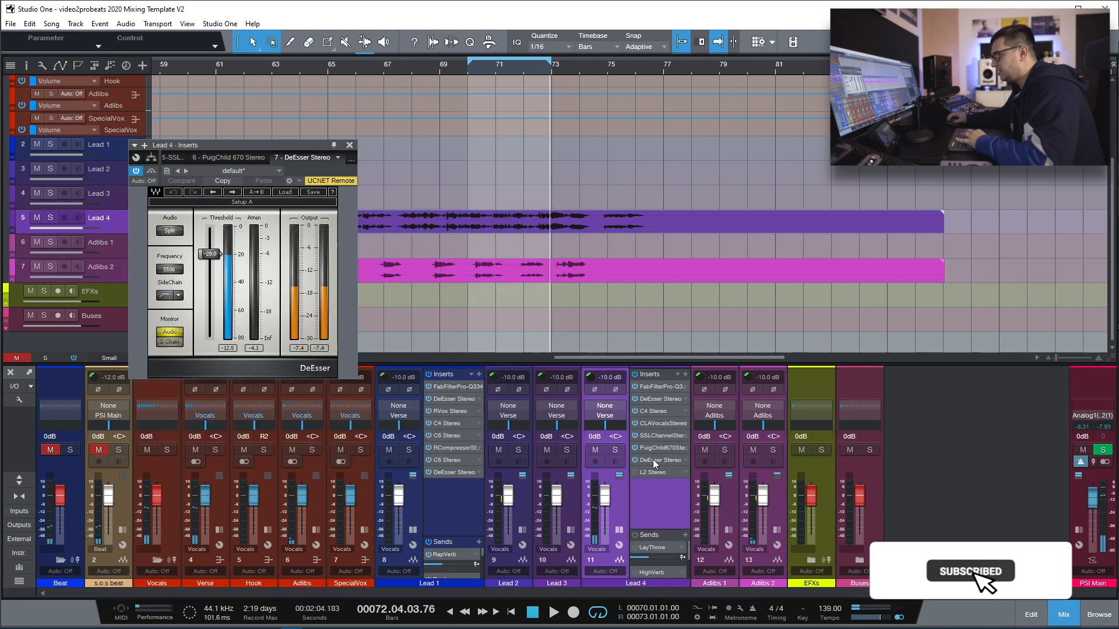
- Audition the loop through Lead 4's second DeEsser and close the plug-in window
{"action": "key", "text": "space"}
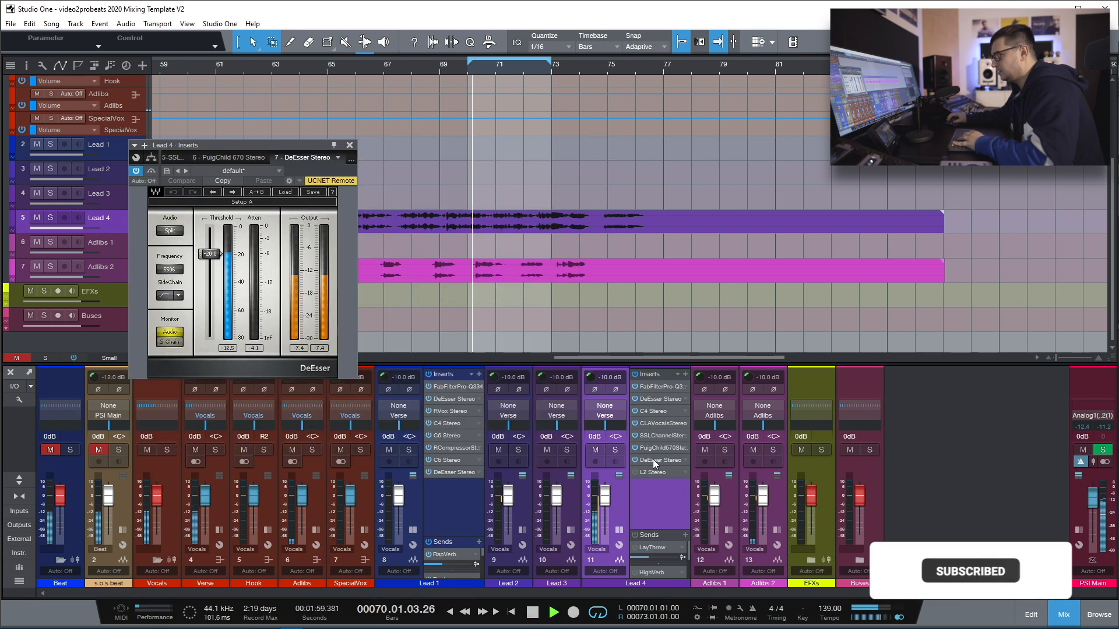
{"action": "key", "text": "space"}
{"action": "left_click", "coordinate": [413, 146]}
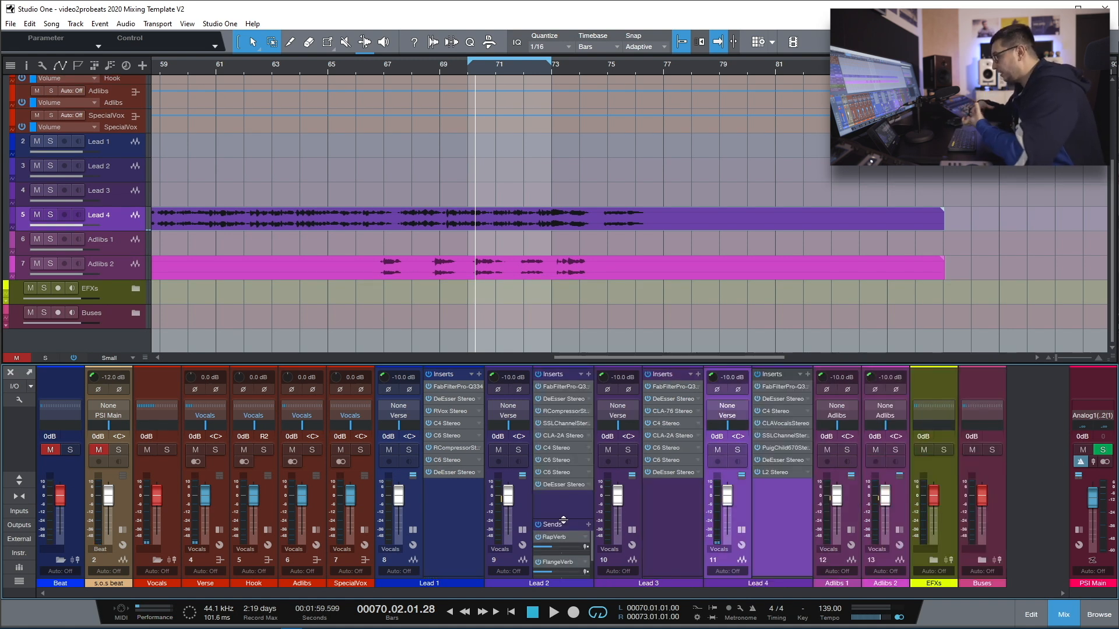
- Review Lead 1's FabFilter Pro-Q 3, DeEsser and RVox inserts in turn
{"action": "left_click", "coordinate": [459, 388]}
{"action": "key", "text": "Escape"}
{"action": "double_click", "coordinate": [454, 401]}
{"action": "key", "text": "Escape"}
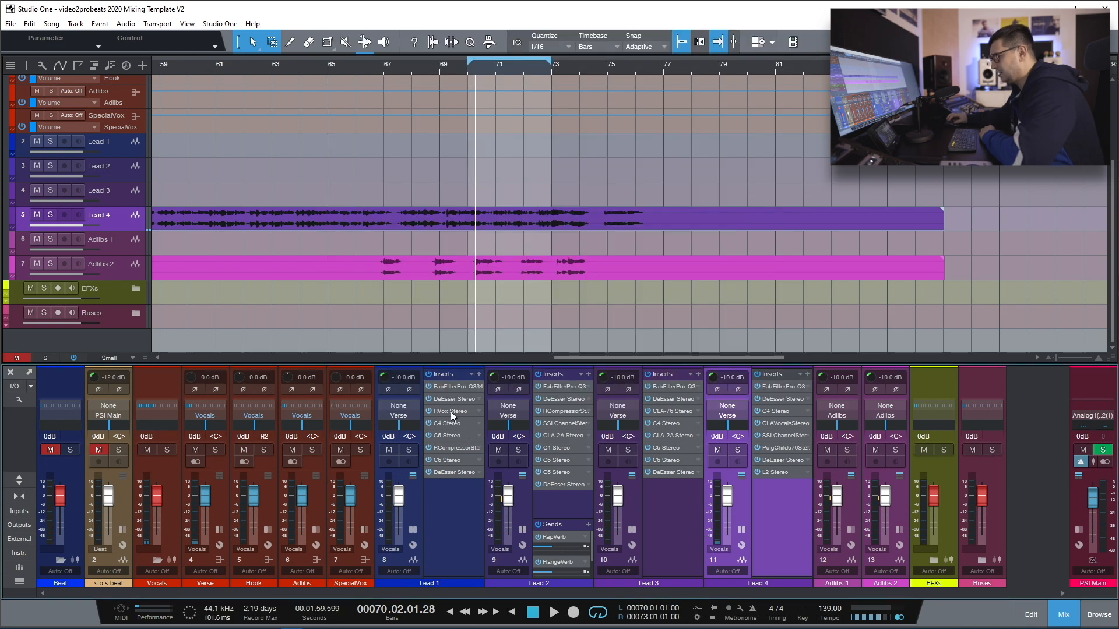
{"action": "double_click", "coordinate": [450, 411]}
{"action": "left_click_drag", "start_coordinate": [962, 107], "coordinate": [201, 75]}
- Review Lead 1's C4, RCompressor and both C6 inserts, and close the plug-in window
{"action": "double_click", "coordinate": [450, 424]}
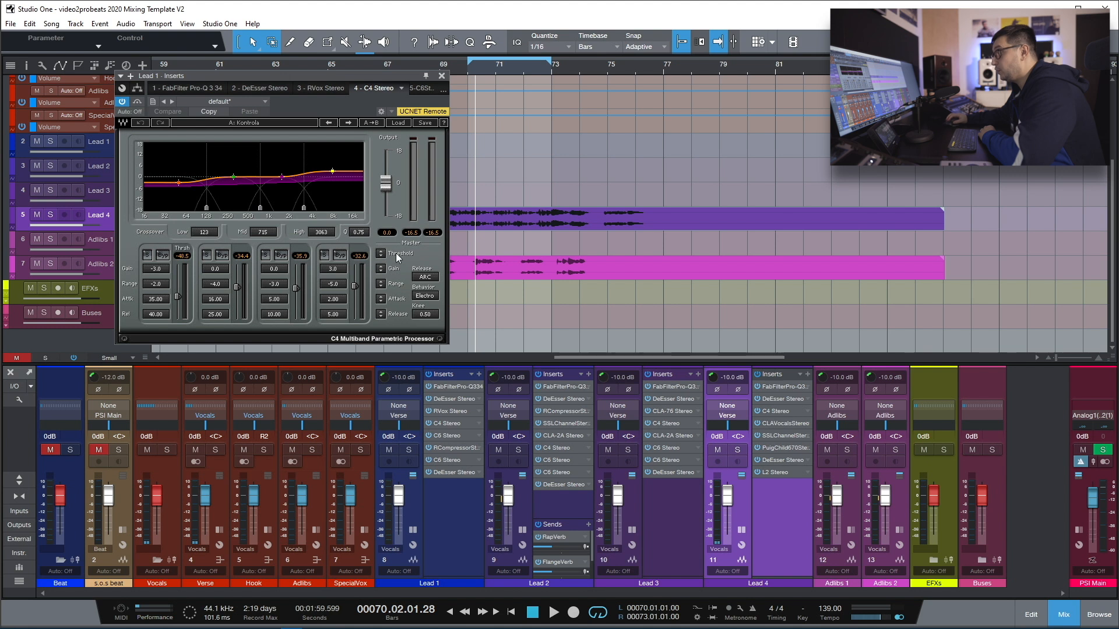
{"action": "double_click", "coordinate": [446, 448]}
{"action": "double_click", "coordinate": [447, 462]}
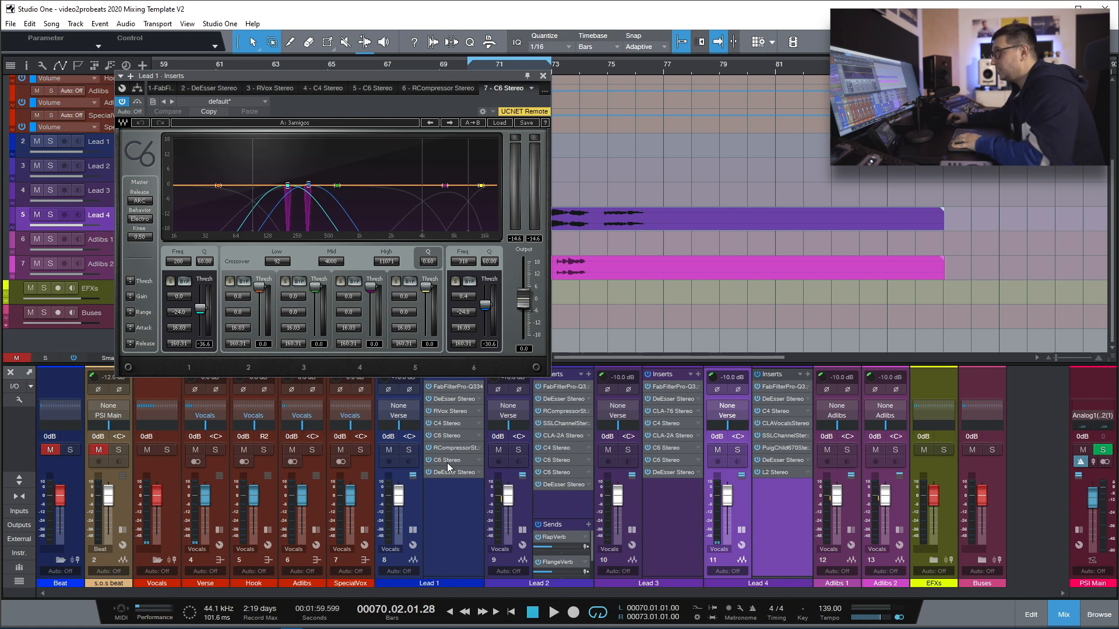
{"action": "double_click", "coordinate": [458, 437]}
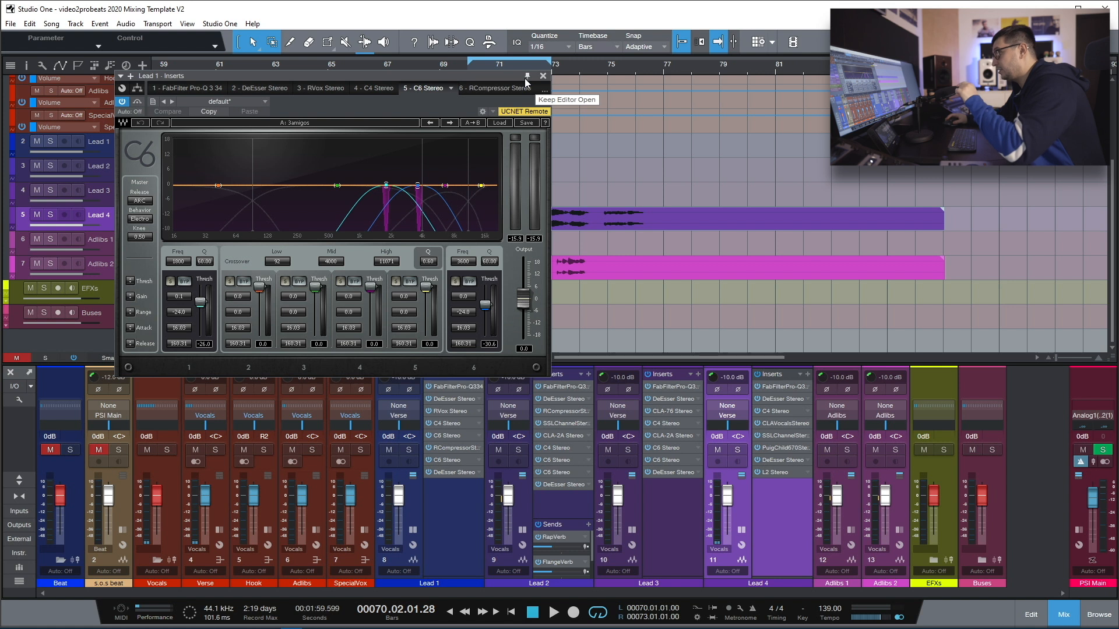
{"action": "left_click", "coordinate": [542, 76]}
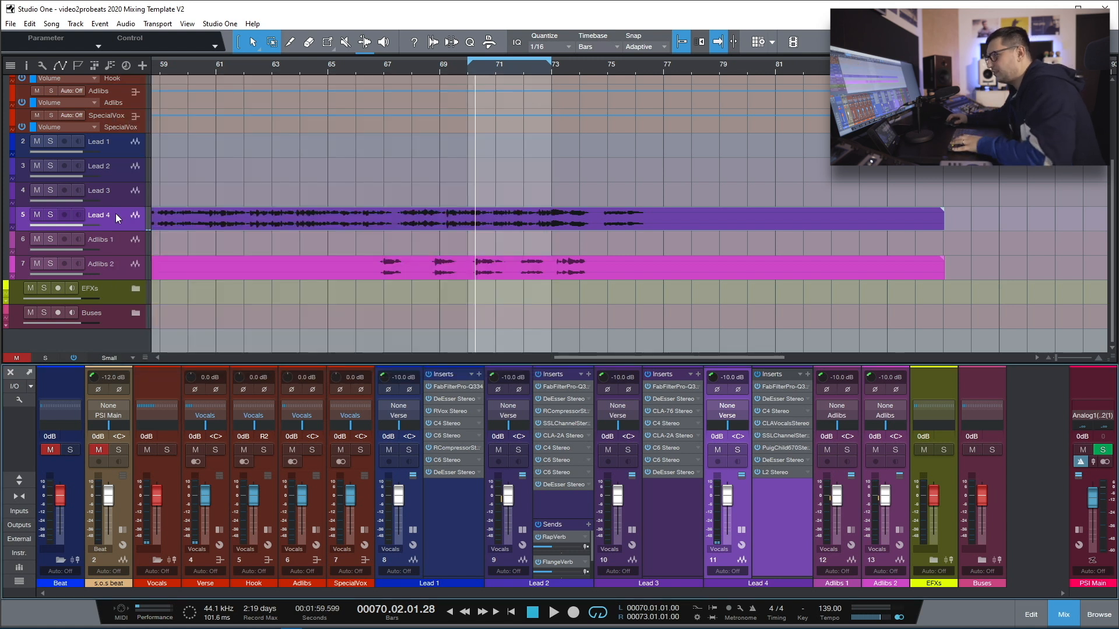
- Move the vocal clip from Lead 4 to Lead 1 and audition the 3600 Hz and 1000 Hz bands of its first C6
{"action": "double_click", "coordinate": [460, 436]}
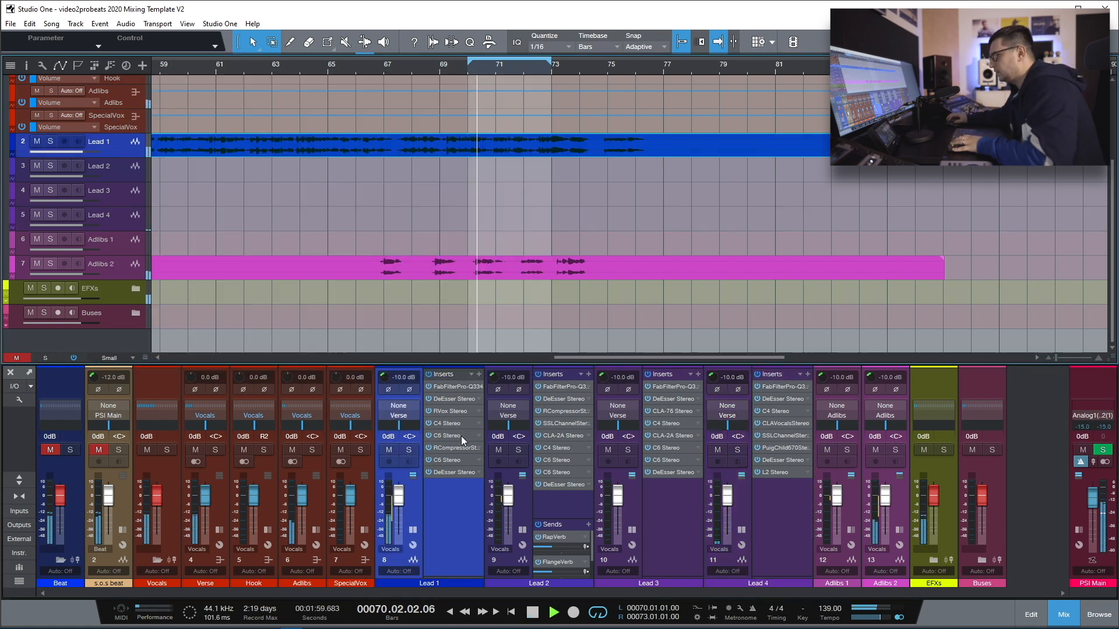
{"action": "left_click", "coordinate": [456, 281]}
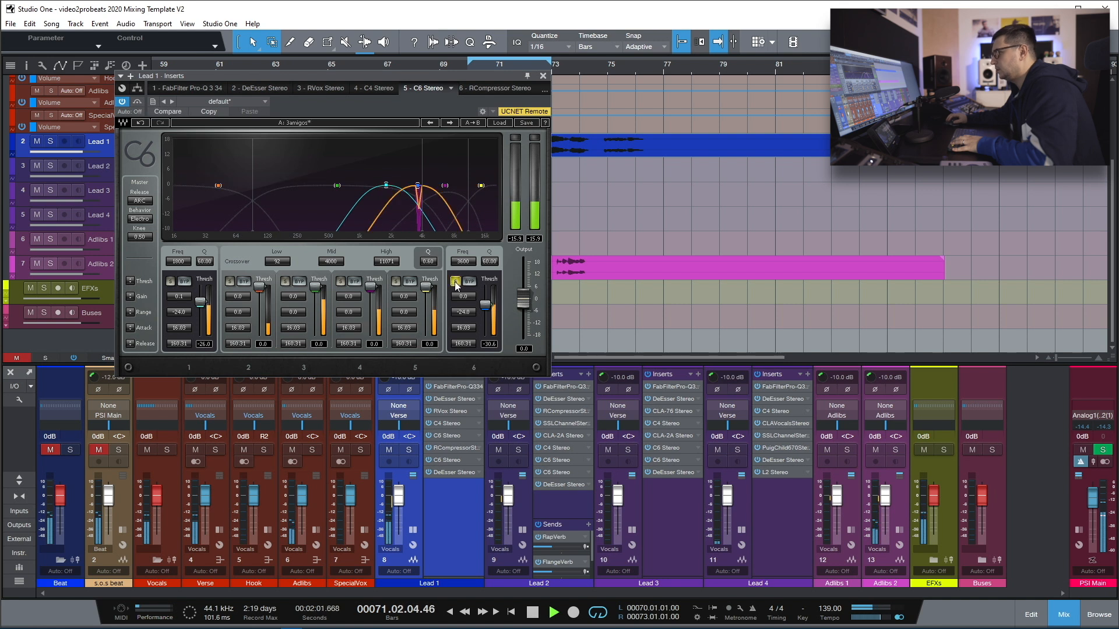
{"action": "left_click", "coordinate": [170, 282]}
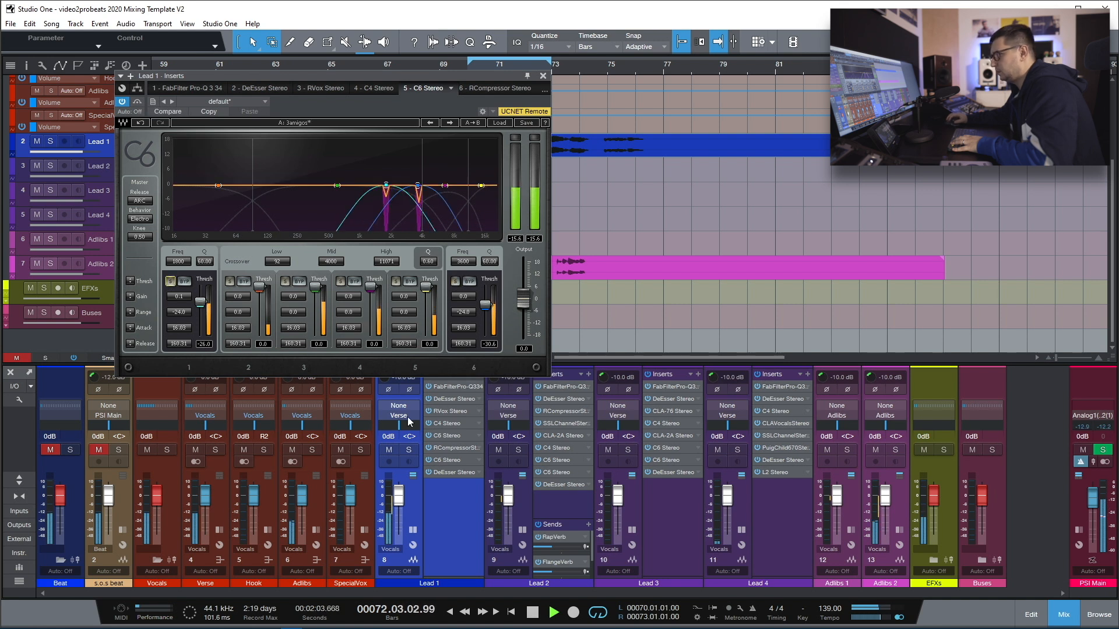
{"action": "key", "text": "space"}
- Solo Lead 1 and tune the lower floating band of its second C6 to 159 Hz by listening to that band alone
{"action": "double_click", "coordinate": [446, 460]}
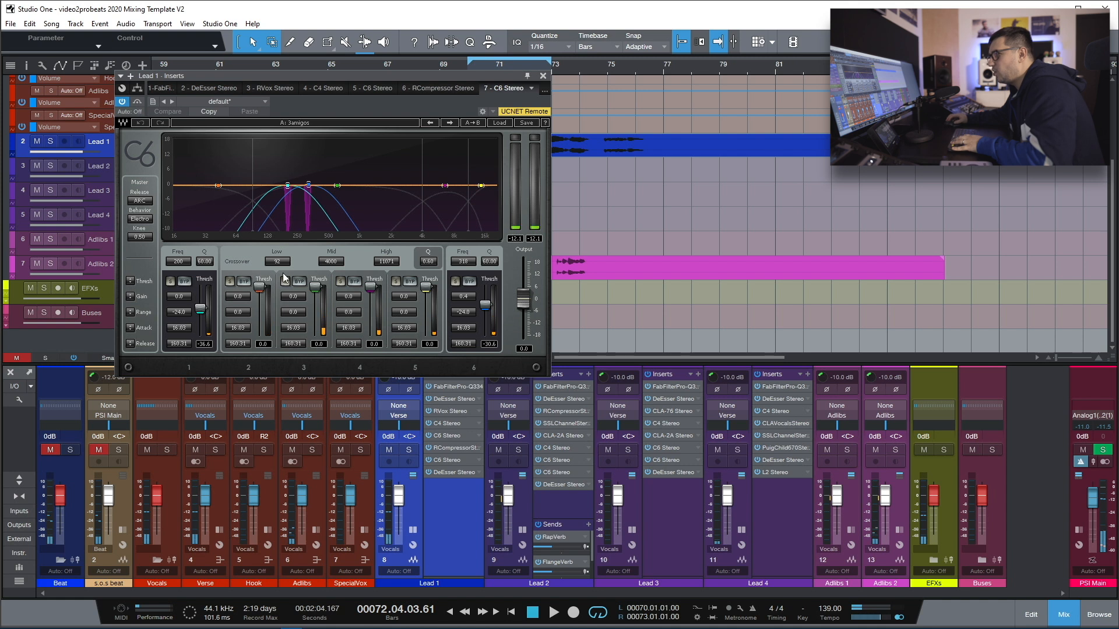
{"action": "left_click", "coordinate": [170, 281]}
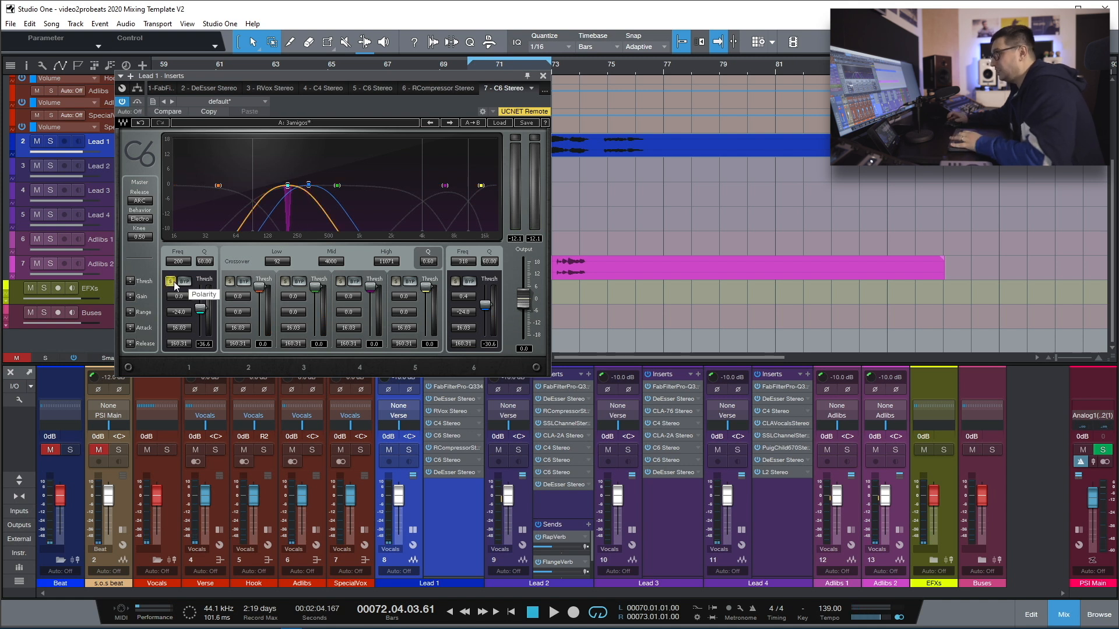
{"action": "key", "text": "s"}
{"action": "key", "text": "space"}
{"action": "left_click", "coordinate": [171, 281]}
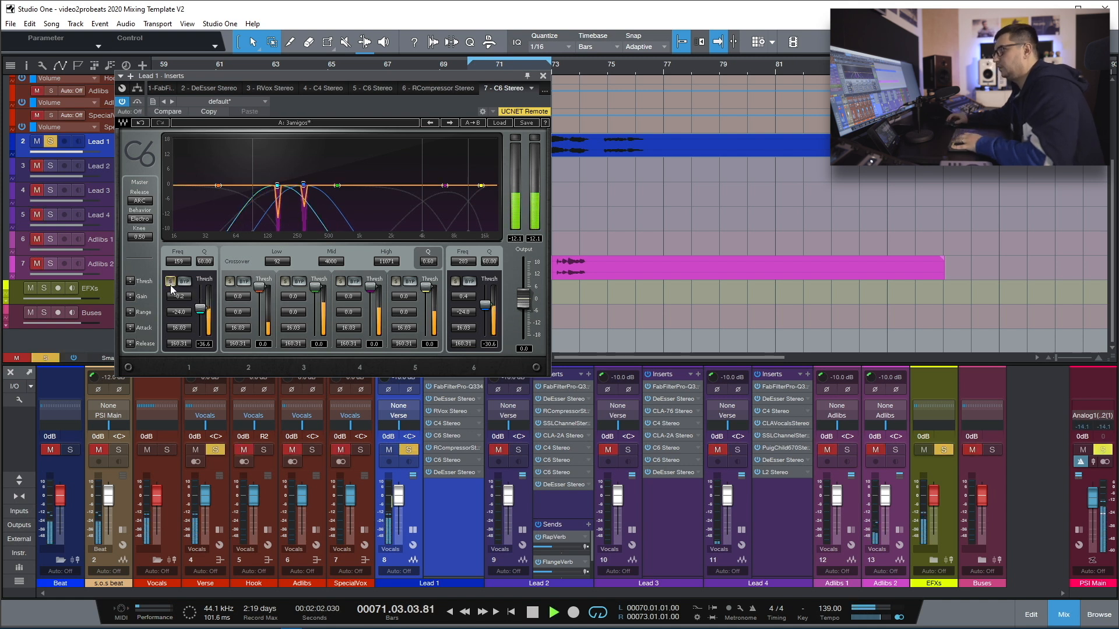
- Tune the other floating band of Lead 1's second C6 to 185 Hz while listening to it in isolation
{"action": "mouse_move", "coordinate": [304, 184]}
{"action": "left_mouse_down"}
{"action": "mouse_move", "coordinate": [315, 185]}
{"action": "mouse_move", "coordinate": [284, 185]}
{"action": "left_mouse_up"}
{"action": "left_click", "coordinate": [457, 283]}
{"action": "left_click", "coordinate": [456, 282]}
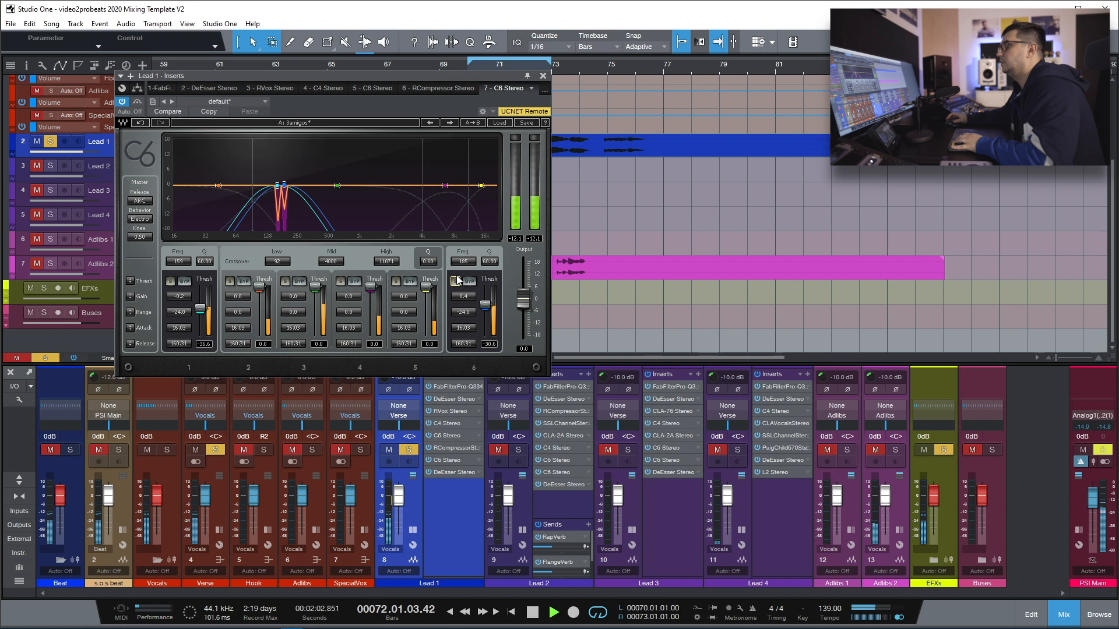
- Take Lead 1 out of solo with its C6 window closed, and review Lead 2's RCompressor and CLA-2A inserts
{"action": "left_click", "coordinate": [542, 76]}
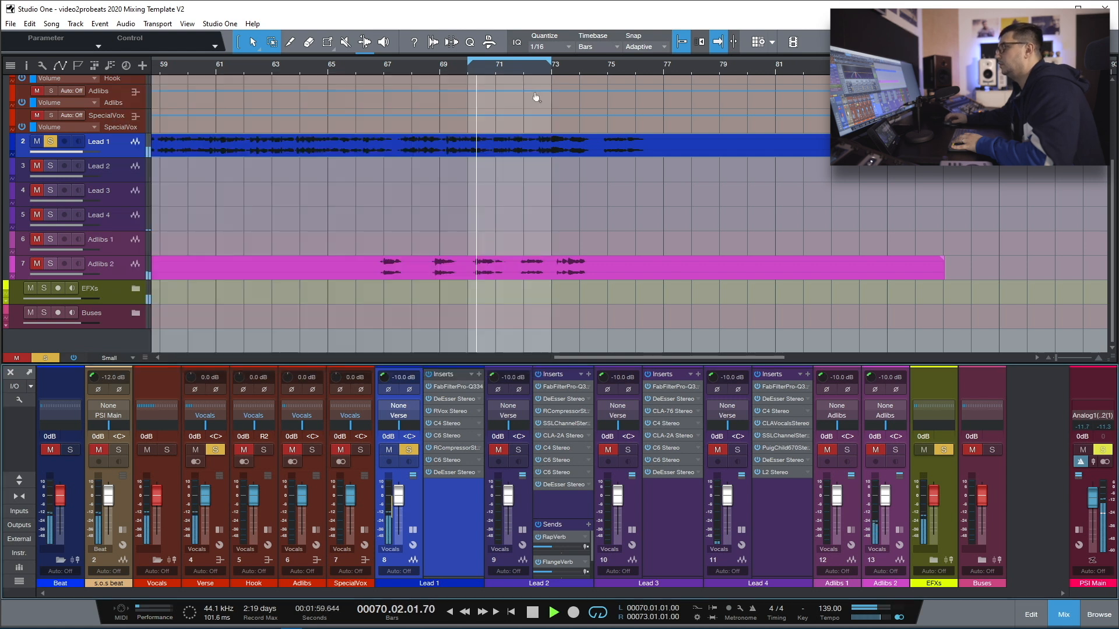
{"action": "left_click", "coordinate": [409, 450]}
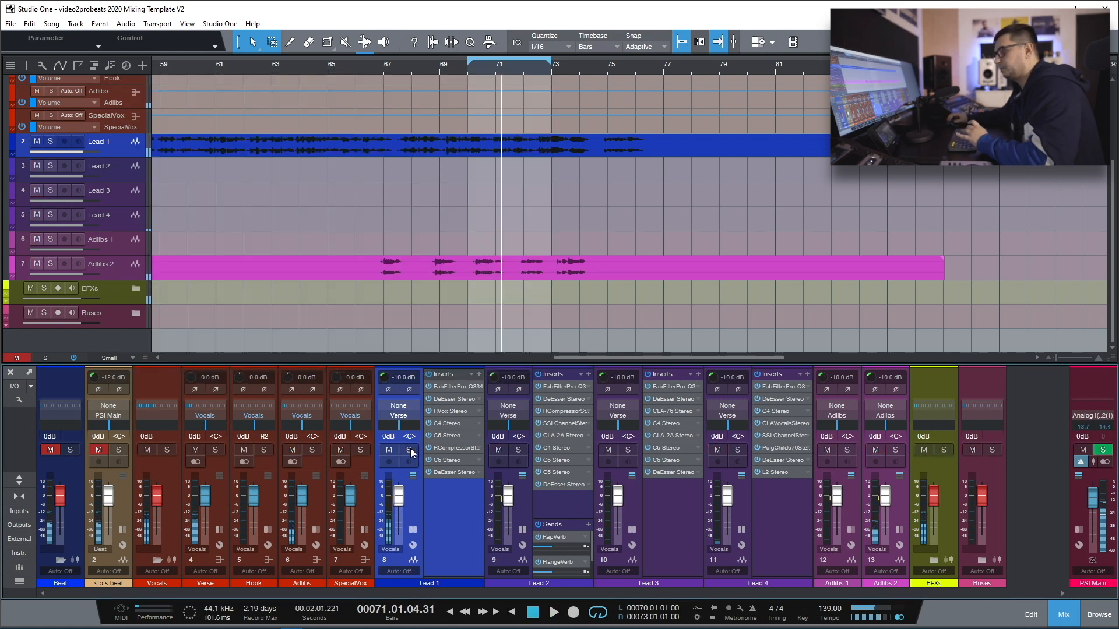
{"action": "left_click", "coordinate": [568, 411]}
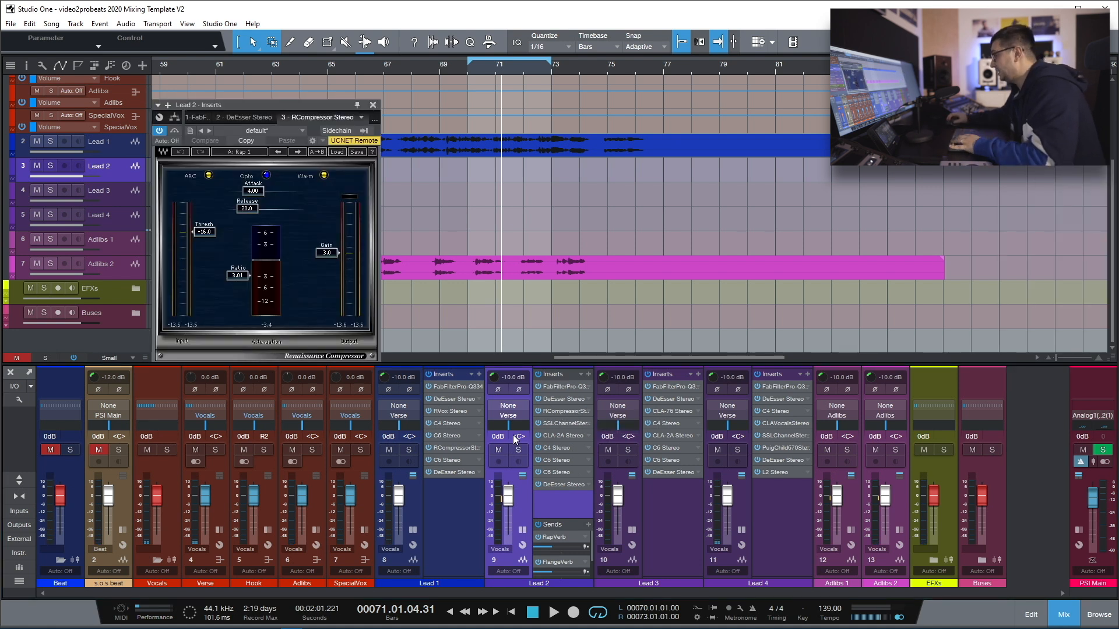
{"action": "left_click", "coordinate": [562, 436]}
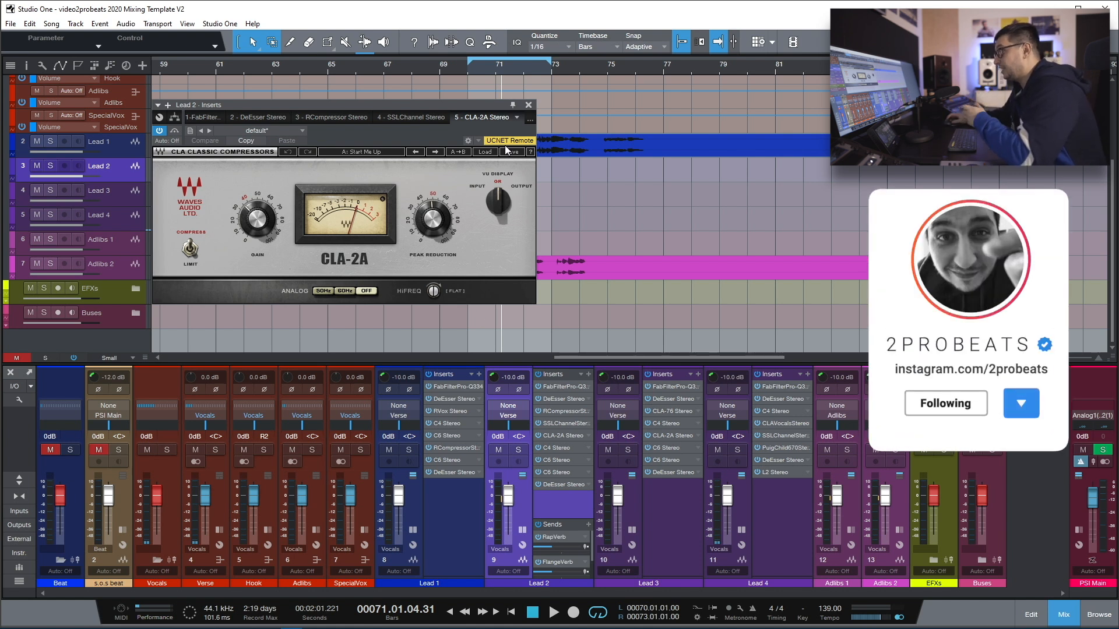
{"action": "left_click", "coordinate": [528, 105]}
- Add a stereo audio track above Lead 1, put the vocal clip on it and copy Lead 1's FabFilter Pro-Q 3 onto it
{"action": "right_click", "coordinate": [103, 341]}
{"action": "left_click", "coordinate": [141, 288]}
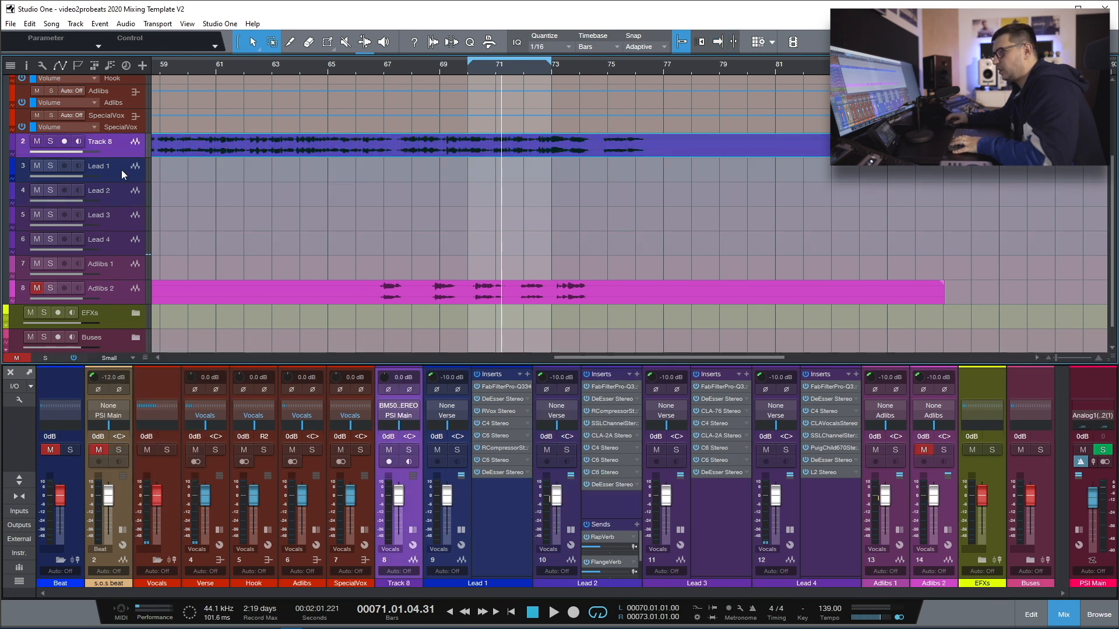
{"action": "left_click_drag", "start_coordinate": [564, 386], "coordinate": [461, 402]}
{"action": "left_click", "coordinate": [669, 105]}
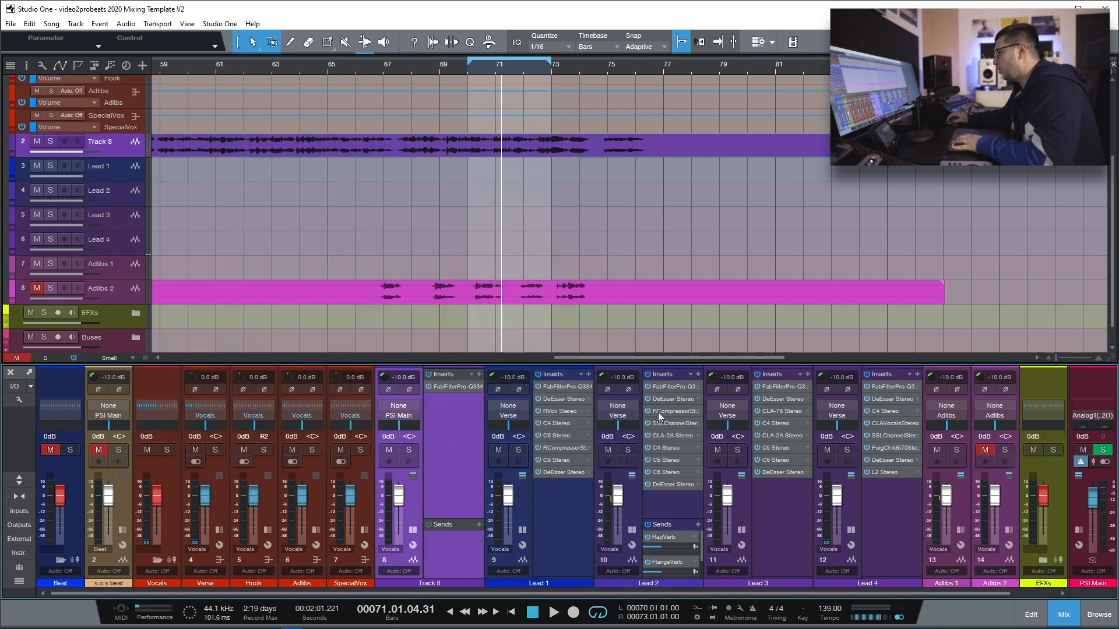
- Build Track 8's insert chain by copying RCompressor, SSLChannel and DeEsser from Lead 2, and C4 and the first C6 from Lead 1
{"action": "left_click_drag", "start_coordinate": [673, 412], "coordinate": [469, 413]}
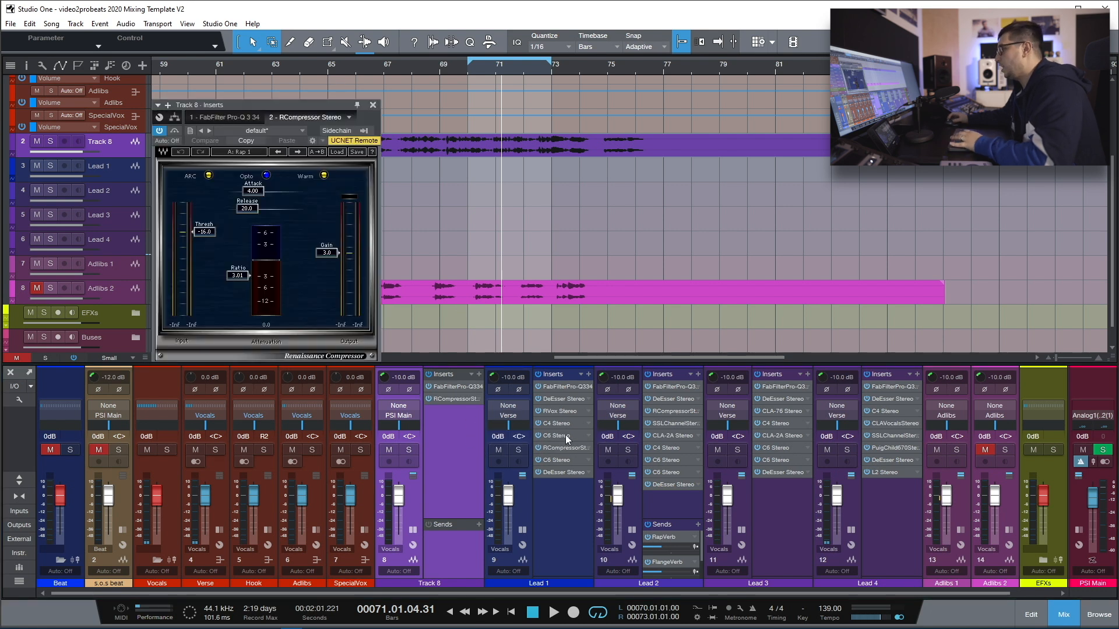
{"action": "left_click_drag", "start_coordinate": [559, 422], "coordinate": [450, 435]}
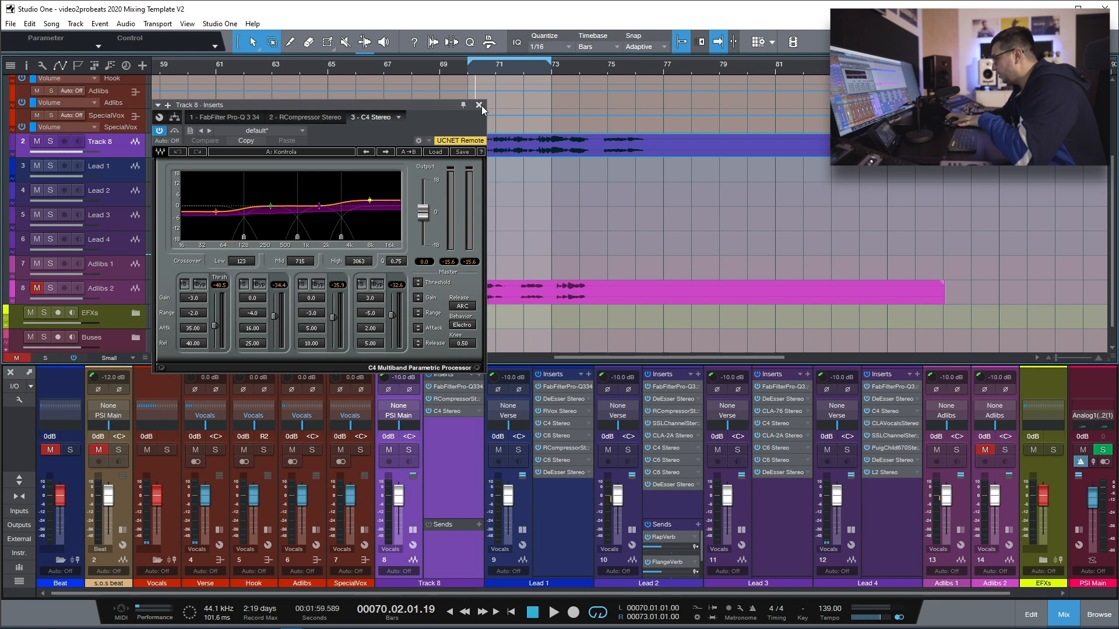
{"action": "left_click", "coordinate": [479, 106]}
{"action": "left_click_drag", "start_coordinate": [683, 426], "coordinate": [474, 431]}
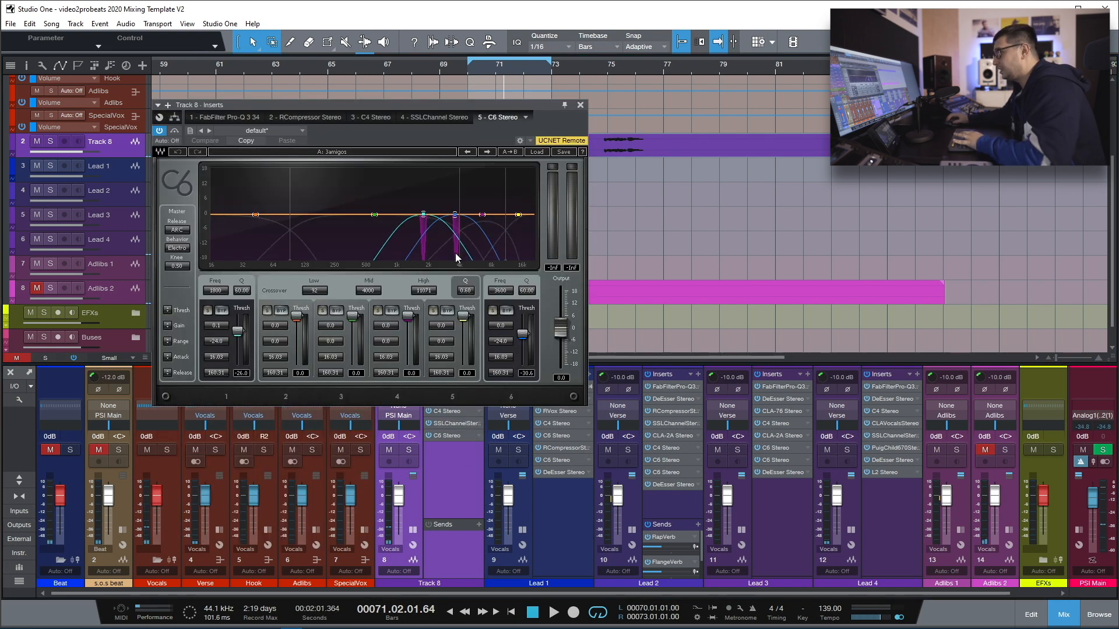
{"action": "left_click_drag", "start_coordinate": [673, 485], "coordinate": [425, 462]}
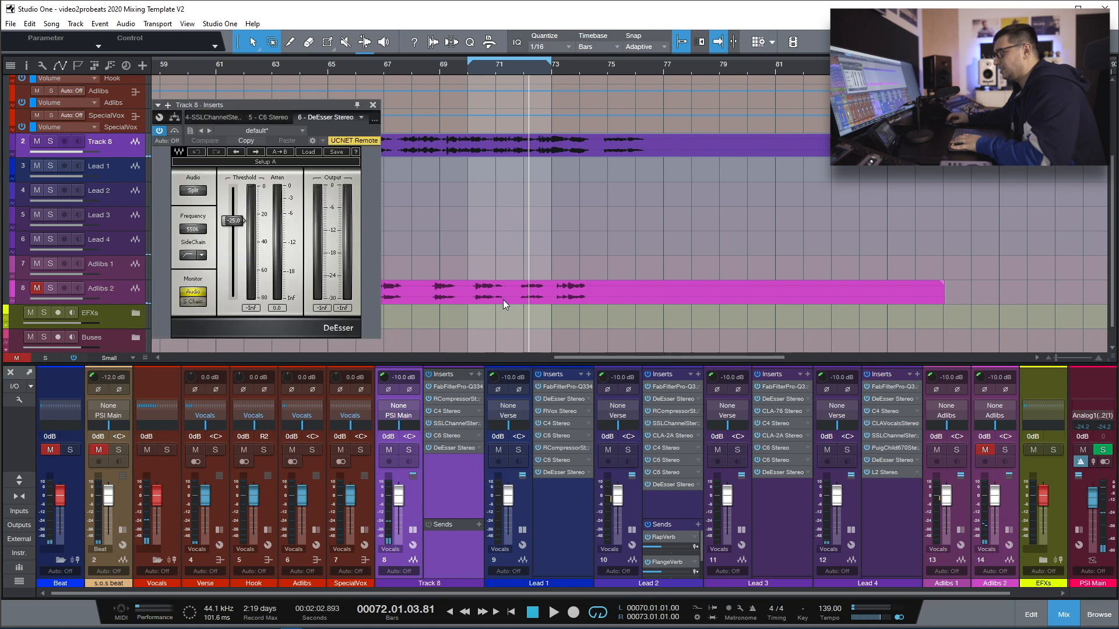
- Add RapVerb, RapLay, LayThrow and HighVerb sends to Track 8 and enlarge the sends area to show them all
{"action": "left_click", "coordinate": [479, 524]}
{"action": "left_click", "coordinate": [517, 417]}
{"action": "left_click_drag", "start_coordinate": [465, 518], "coordinate": [466, 465]}
{"action": "left_click", "coordinate": [479, 471]}
{"action": "scroll", "coordinate": [548, 370], "scroll_direction": "down", "scroll_amount": 1}
{"action": "left_click", "coordinate": [531, 344]}
- Play Track 8 in solo to check its send levels and adjust the LayThrow send, finishing with playback stopped and solo off
{"action": "key", "text": "space"}
{"action": "key", "text": "s"}
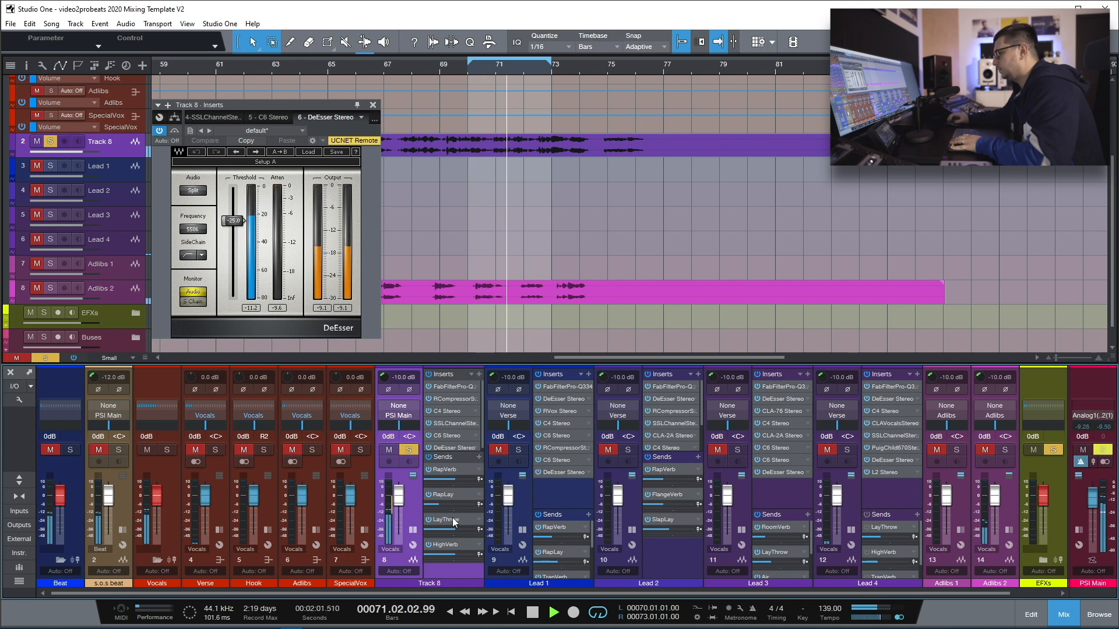
{"action": "mouse_move", "coordinate": [449, 555]}
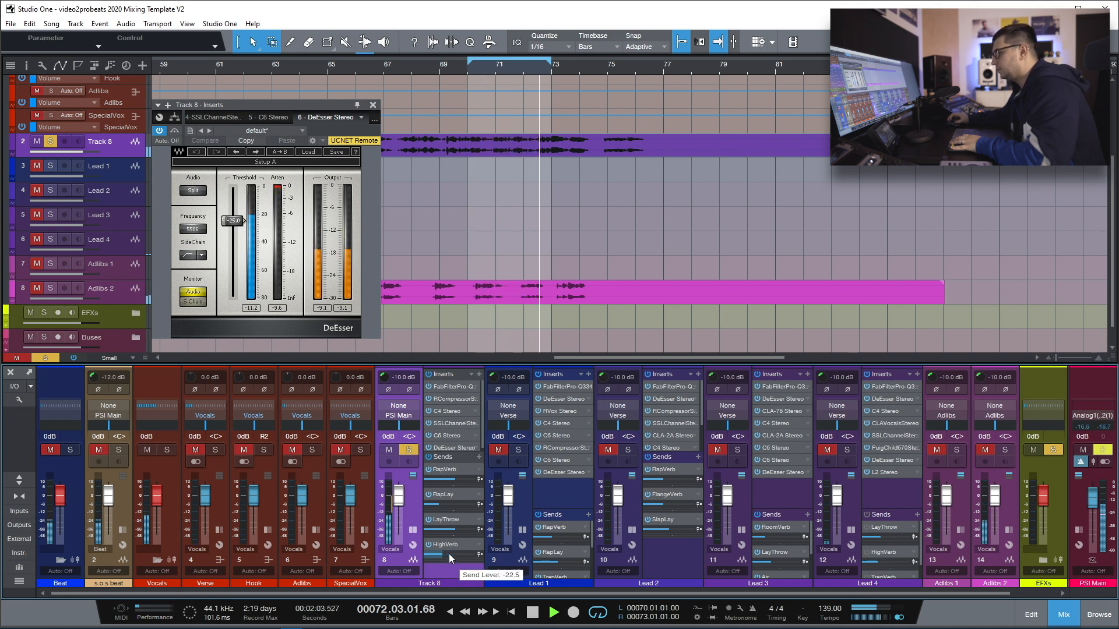
{"action": "mouse_move", "coordinate": [443, 531]}
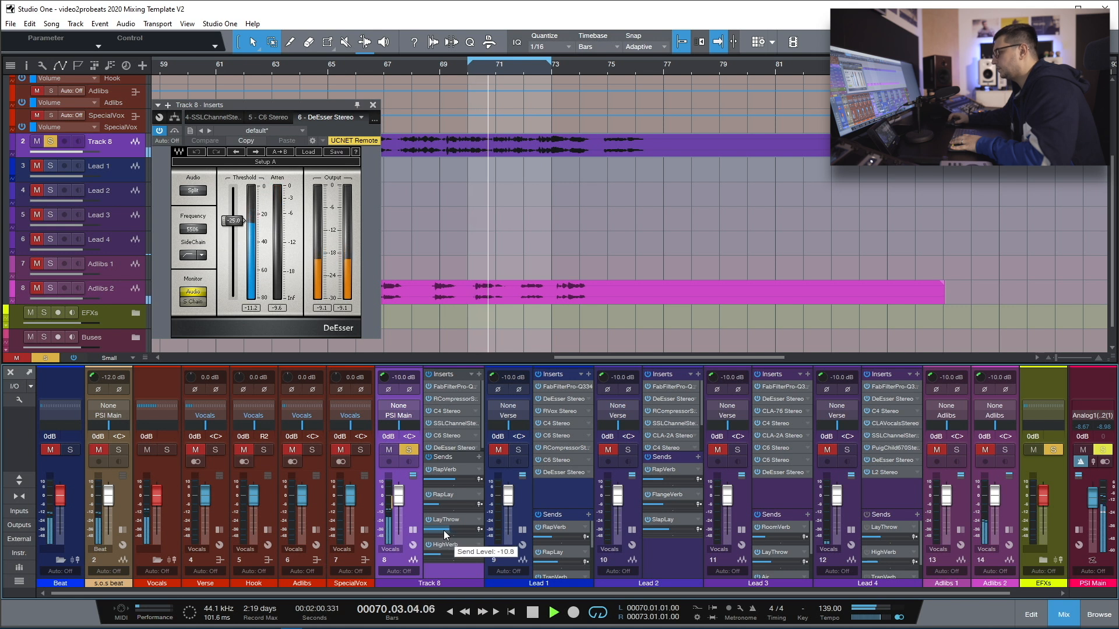
{"action": "left_click_drag", "start_coordinate": [443, 530], "coordinate": [441, 529]}
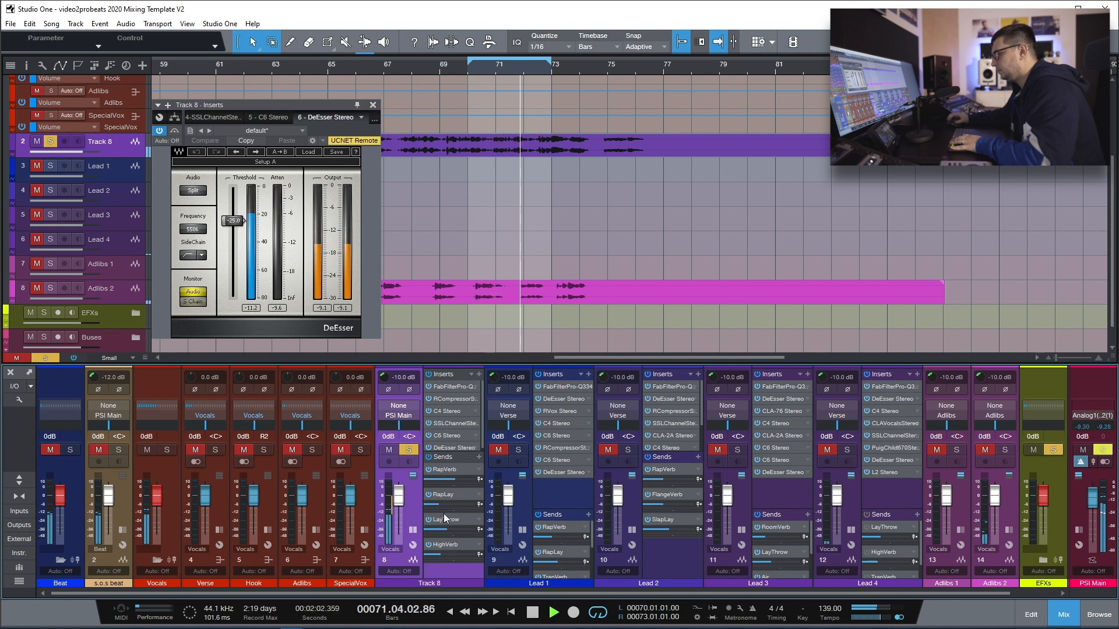
{"action": "mouse_move", "coordinate": [450, 478]}
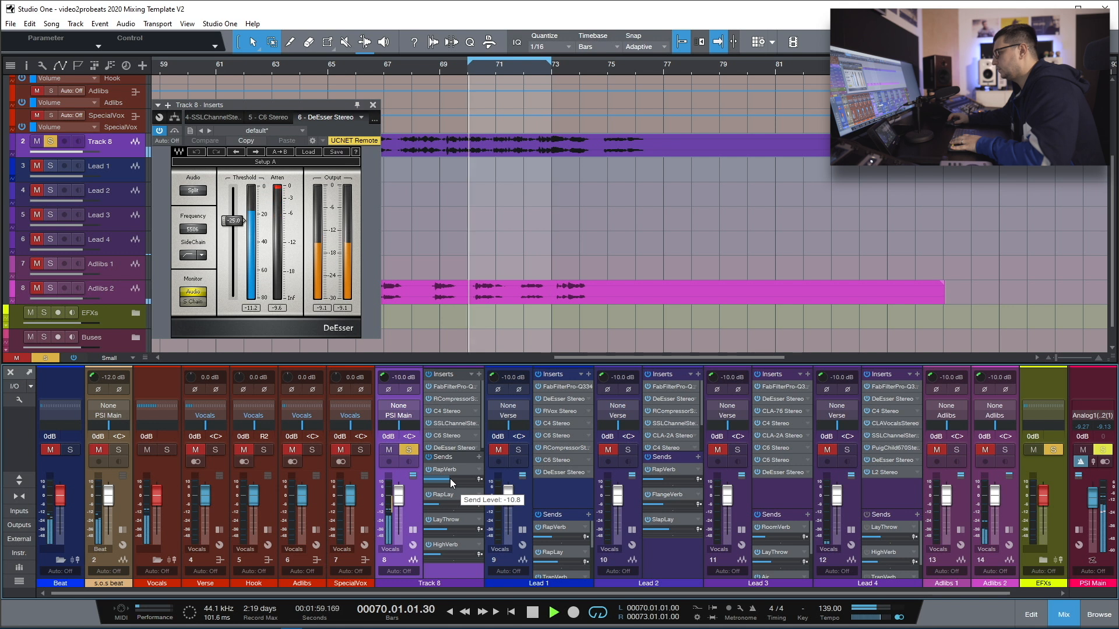
{"action": "key", "text": "space"}
{"action": "left_click", "coordinate": [409, 450]}
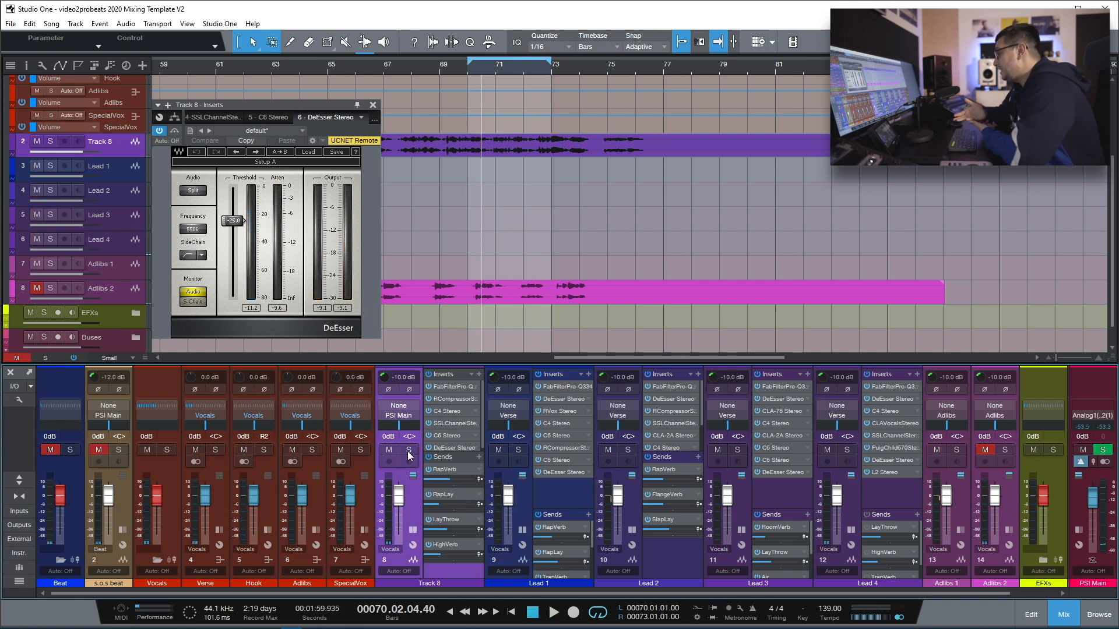